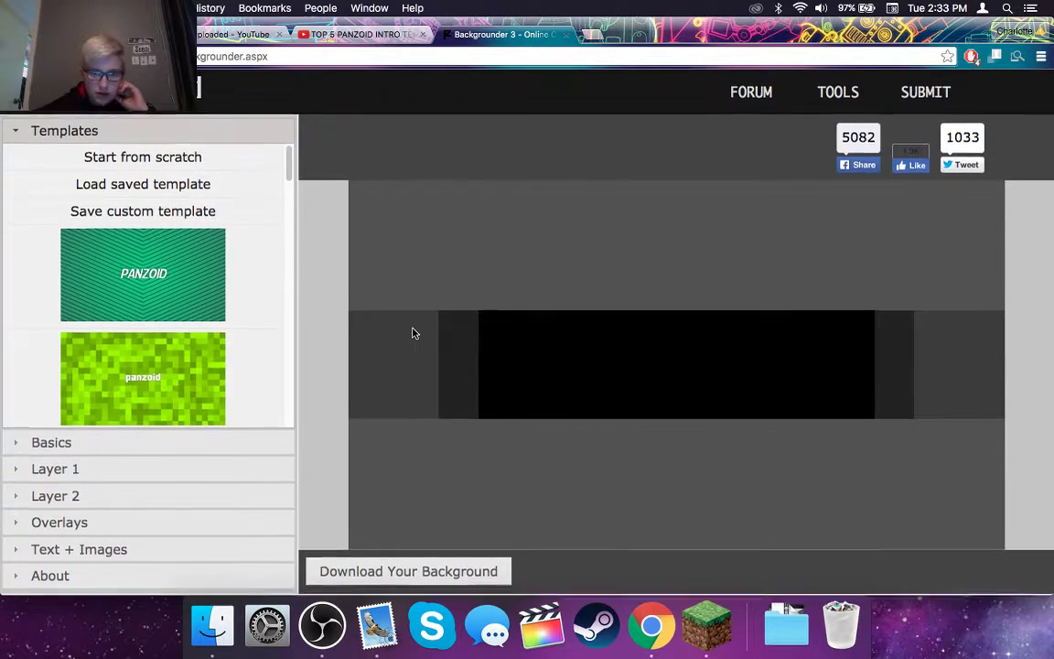
- In Basics, set the canvas Type to YouTube Thumbnail
{"action": "scroll", "coordinate": [413, 333], "scroll_direction": "down", "scroll_amount": 1}
{"action": "scroll", "coordinate": [413, 333], "scroll_direction": "up", "scroll_amount": 1}
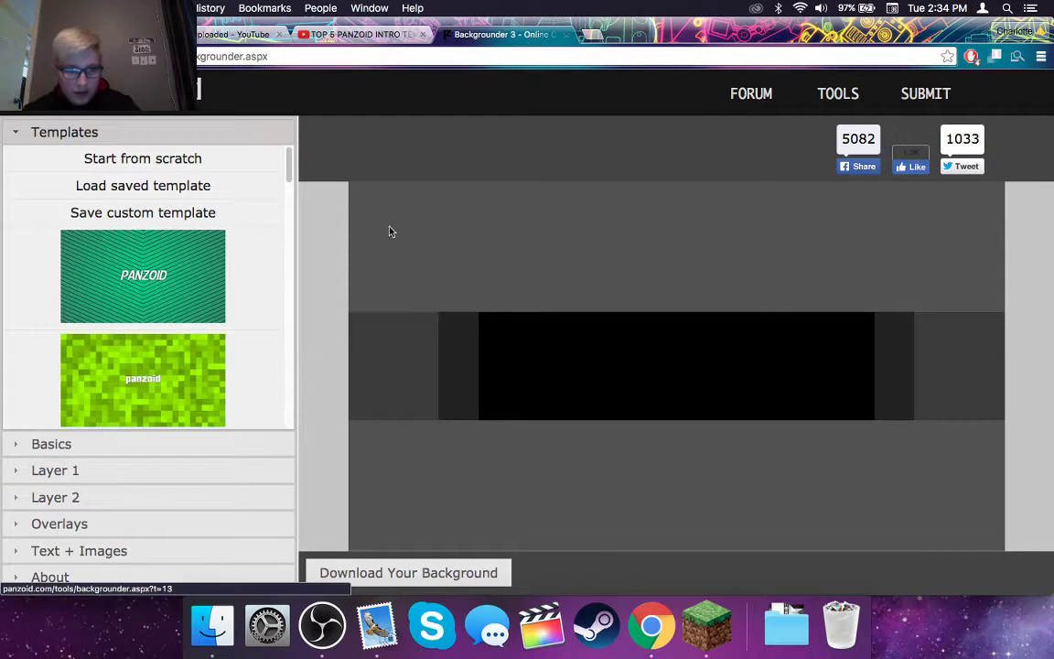
{"action": "left_click", "coordinate": [99, 444]}
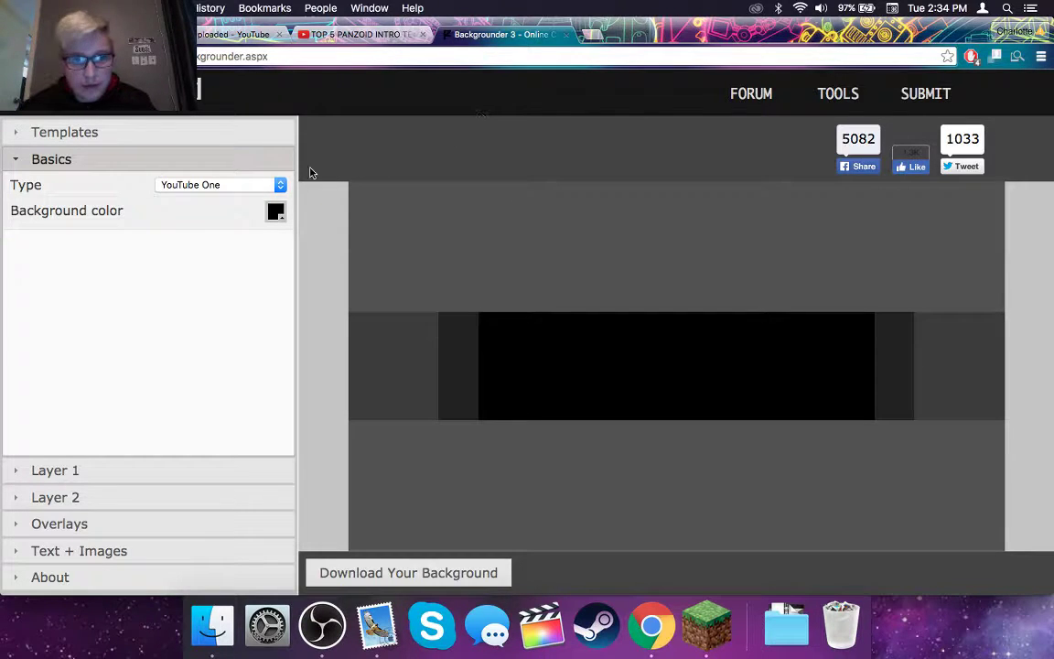
{"action": "left_click", "coordinate": [241, 192]}
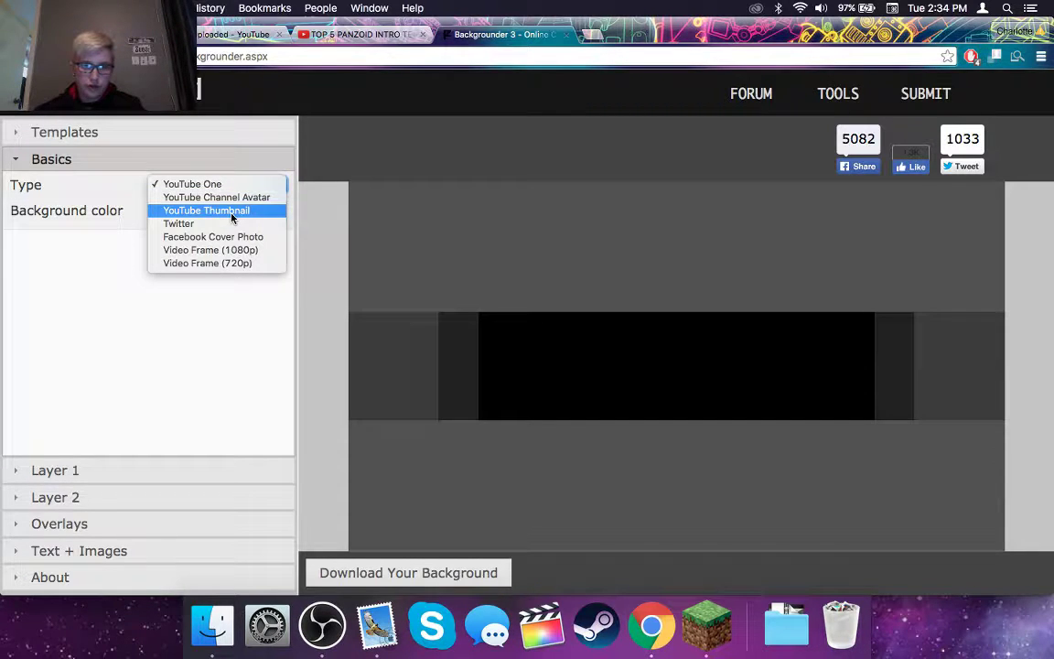
{"action": "left_click", "coordinate": [232, 217]}
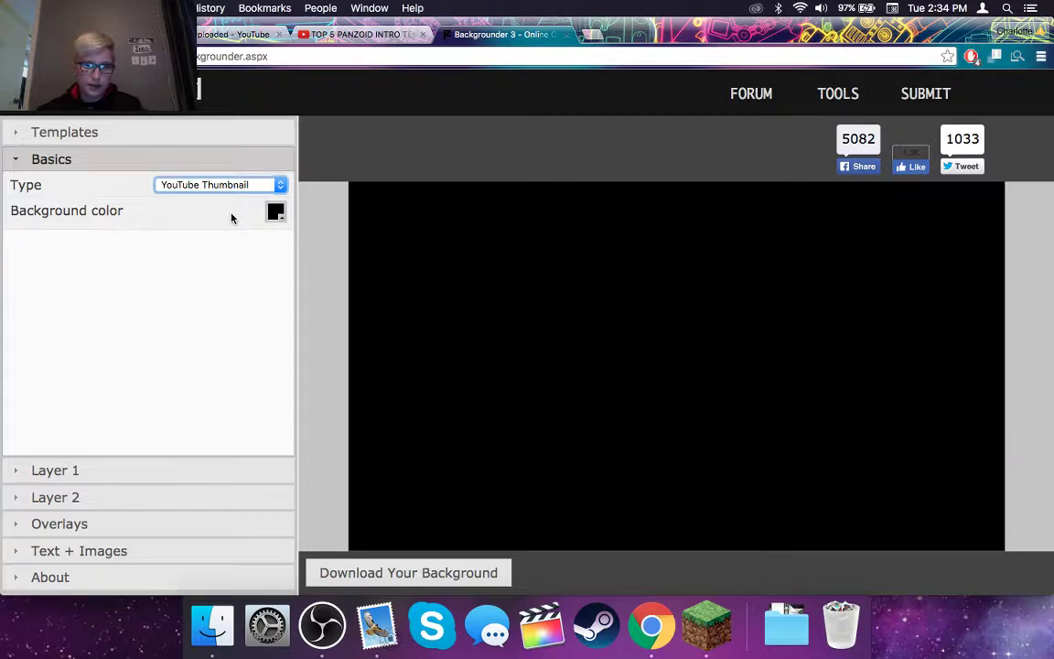
- Fill Layer 1 with a generated gradient whose end colour is cyan
{"action": "left_click", "coordinate": [81, 474]}
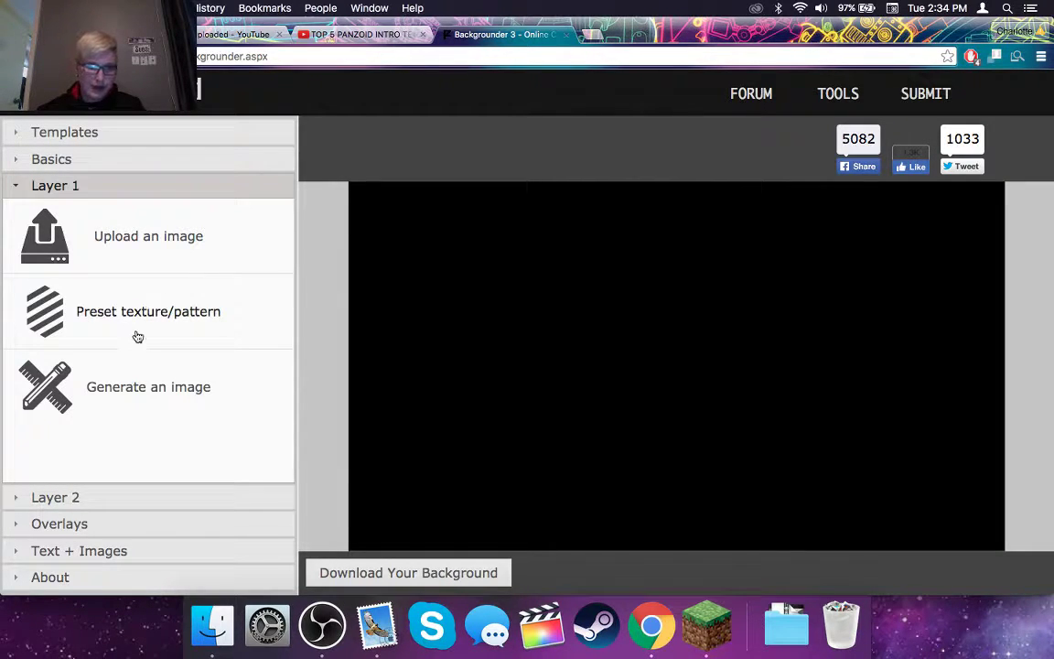
{"action": "left_click", "coordinate": [139, 386]}
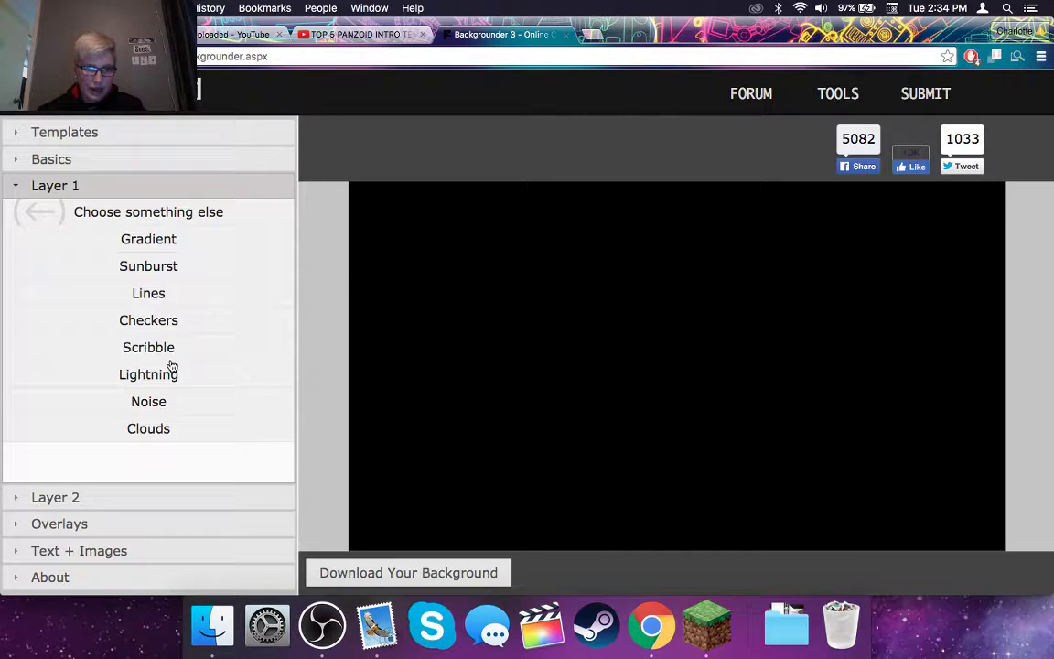
{"action": "left_click", "coordinate": [193, 241]}
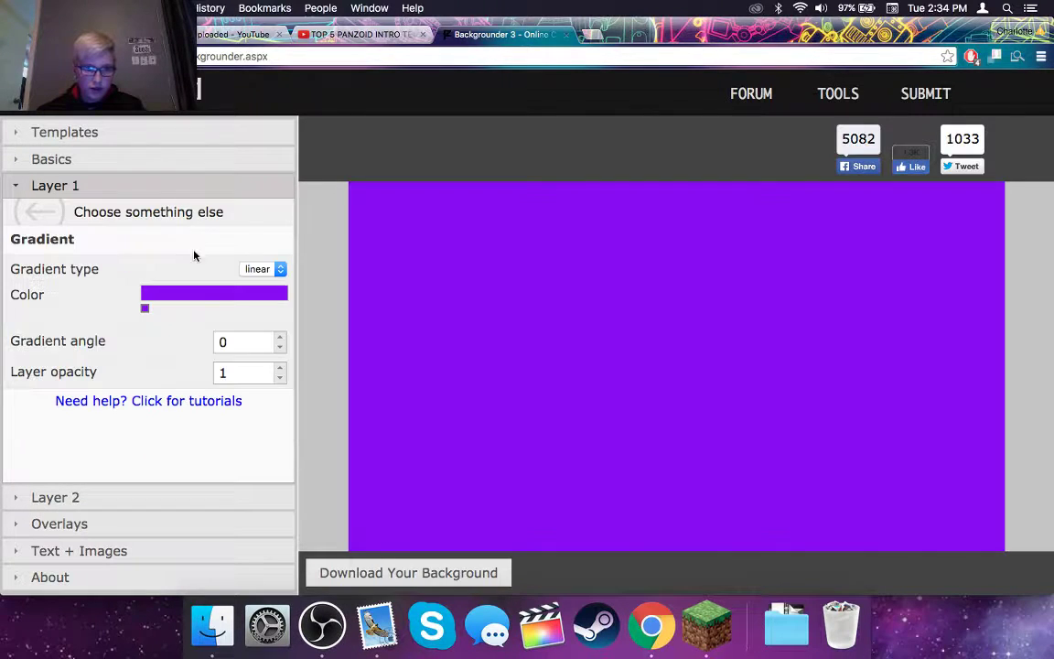
{"action": "left_click", "coordinate": [279, 310]}
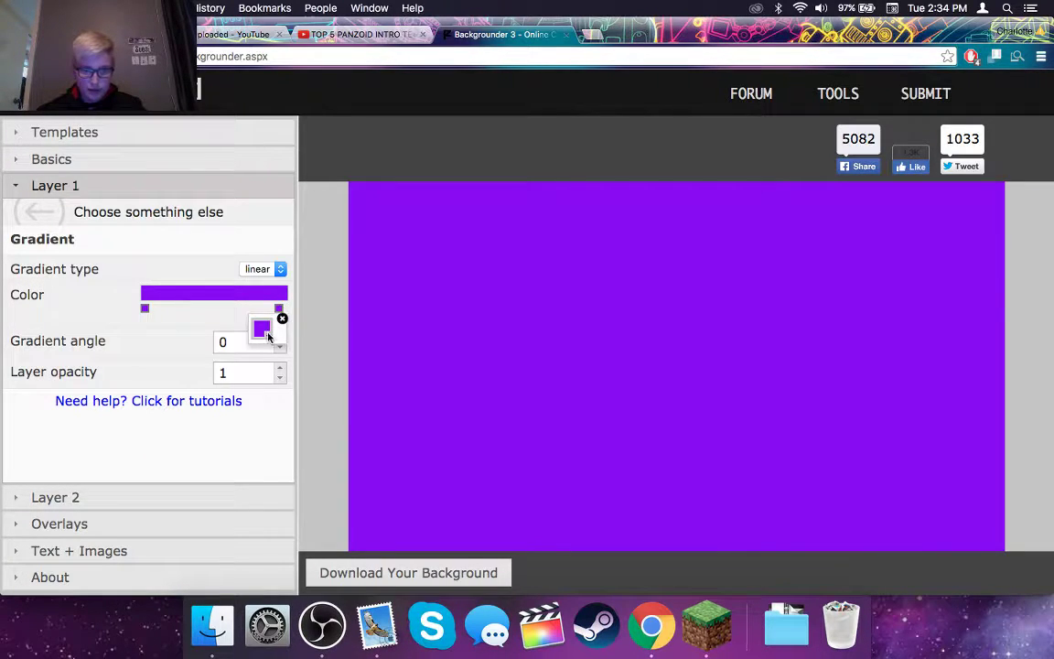
{"action": "left_click_drag", "start_coordinate": [470, 386], "coordinate": [471, 390]}
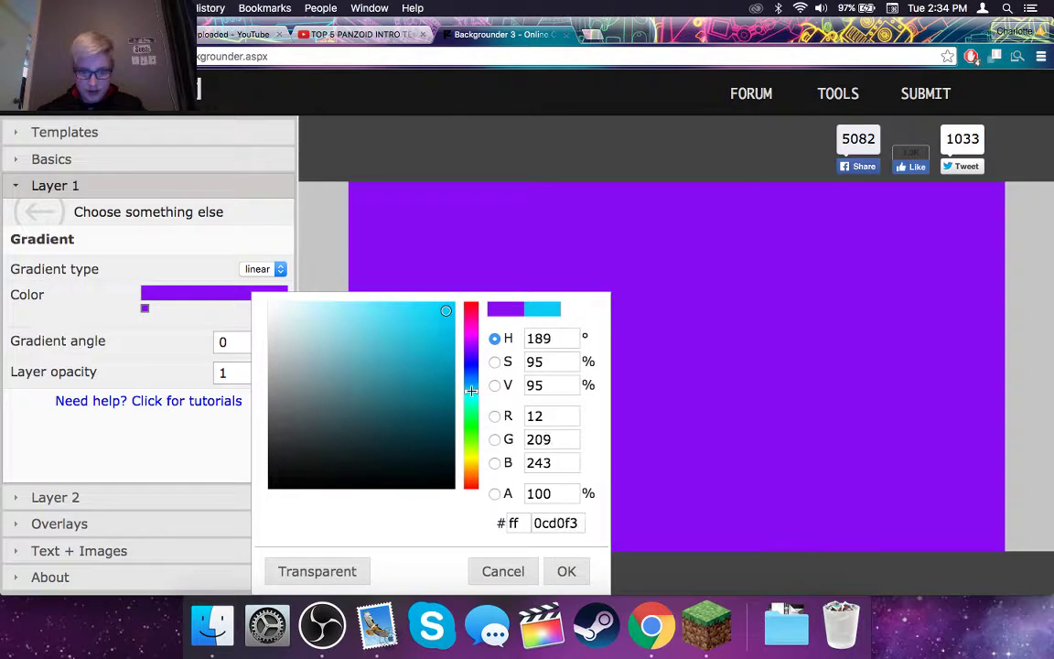
{"action": "left_click", "coordinate": [562, 569]}
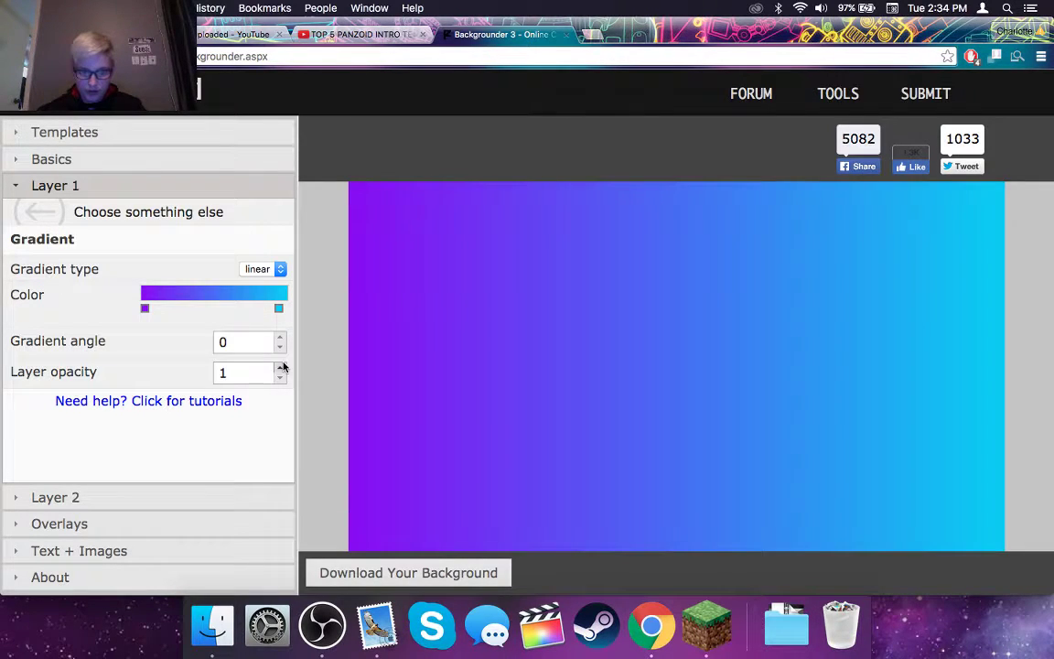
- Add a bright orange middle stop to the Layer 1 gradient
{"action": "left_click", "coordinate": [218, 291]}
{"action": "left_click", "coordinate": [217, 307]}
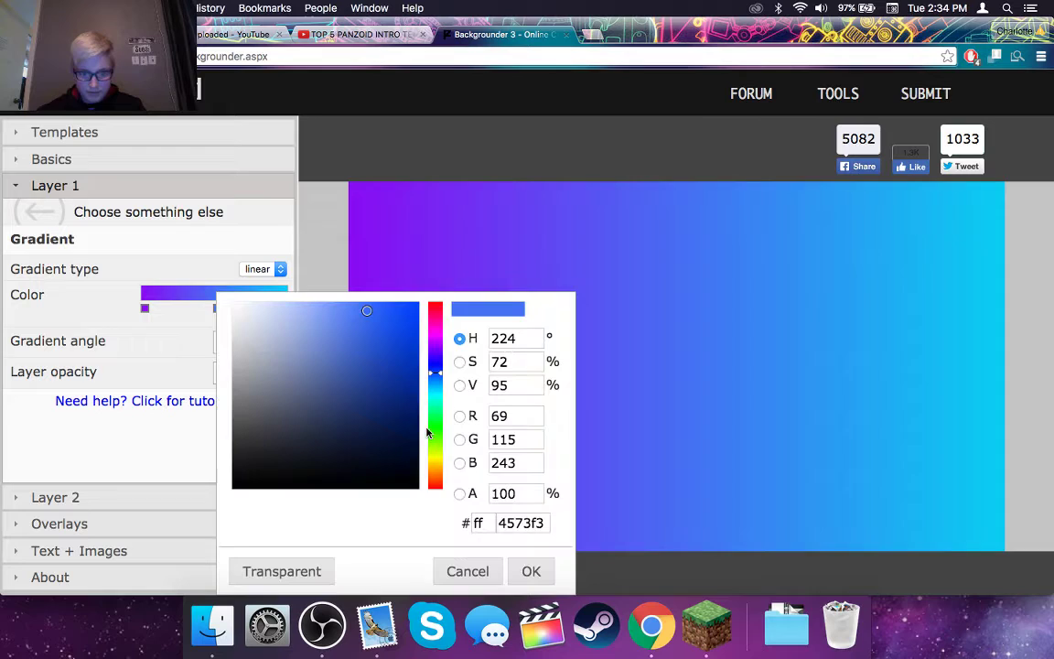
{"action": "left_click_drag", "start_coordinate": [436, 477], "coordinate": [436, 507]}
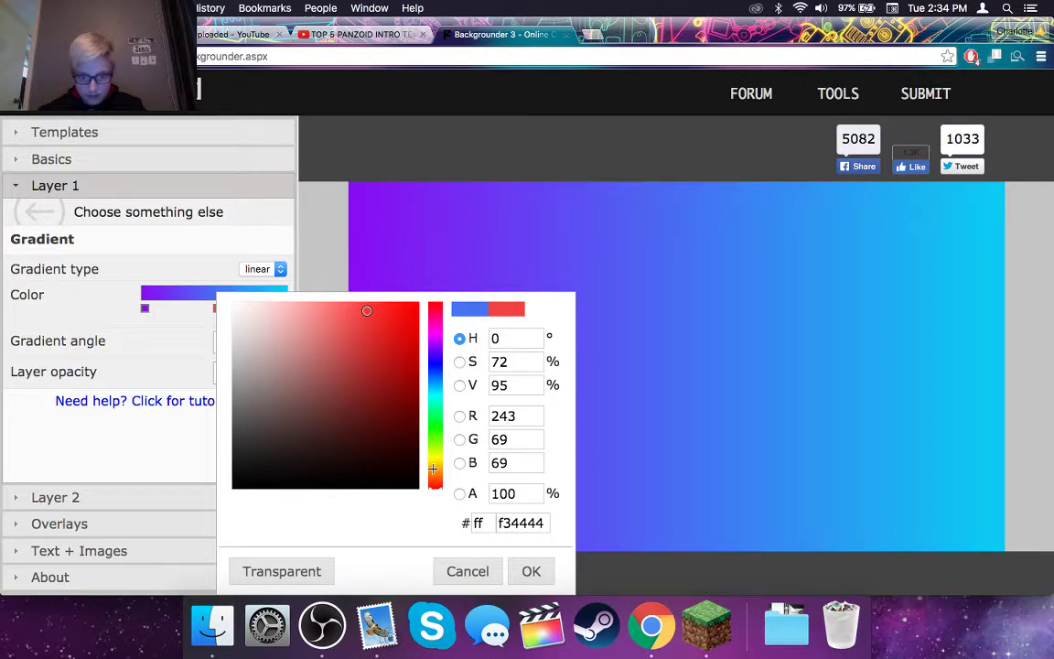
{"action": "left_click", "coordinate": [434, 469]}
{"action": "mouse_move", "coordinate": [363, 304]}
{"action": "left_mouse_down"}
{"action": "mouse_move", "coordinate": [402, 326]}
{"action": "mouse_move", "coordinate": [419, 302]}
{"action": "left_mouse_up"}
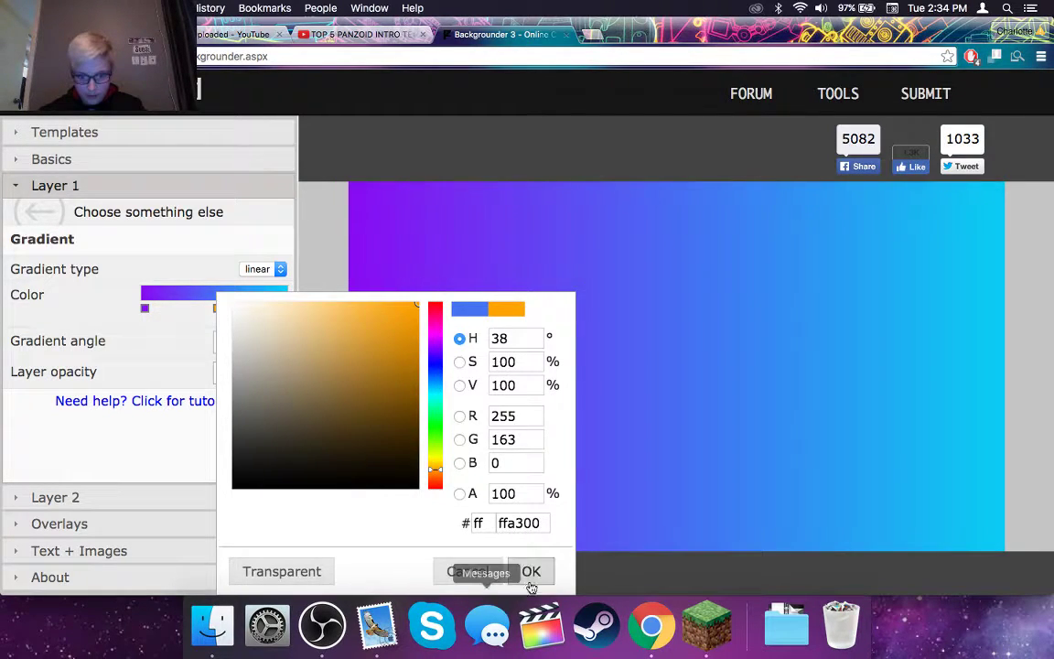
{"action": "left_click", "coordinate": [531, 573]}
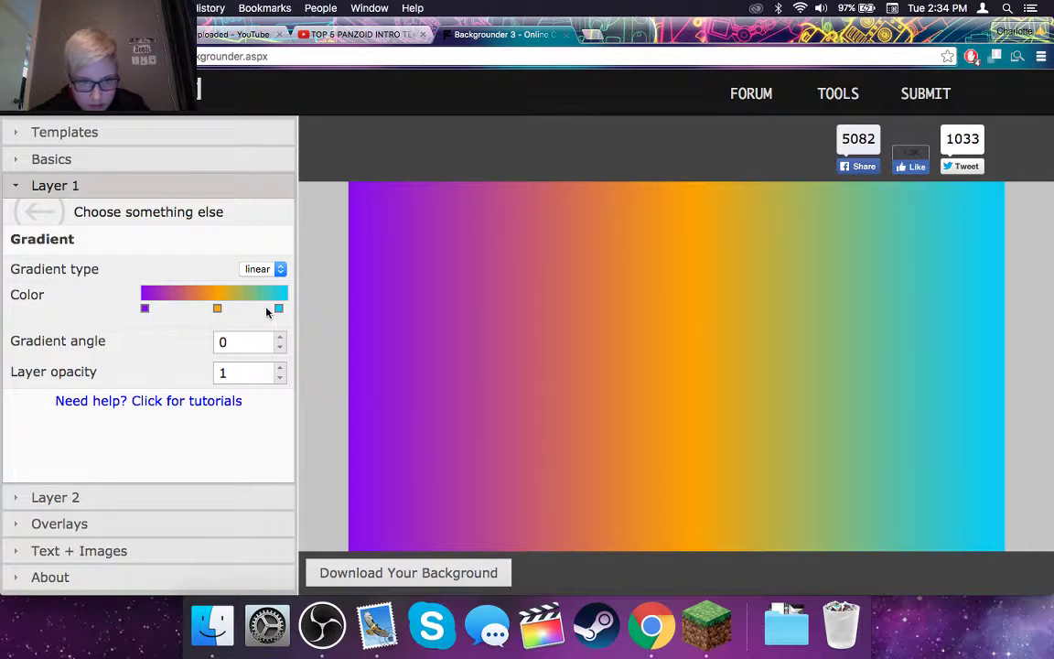
- Shift the cyan stop left and switch the gradient from linear to radial
{"action": "left_click", "coordinate": [238, 309]}
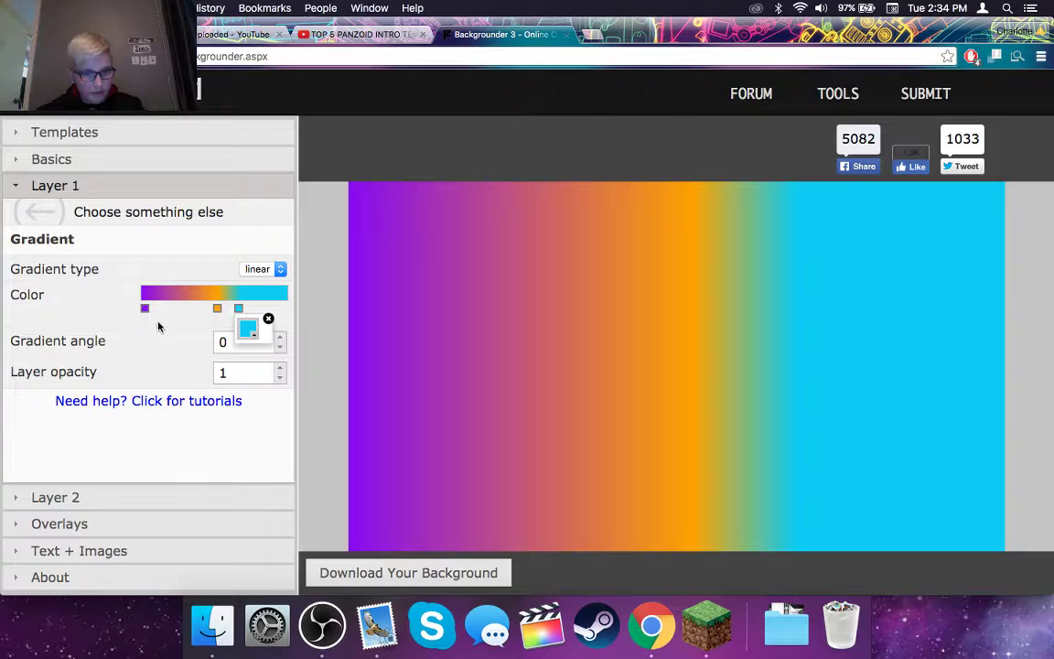
{"action": "left_click", "coordinate": [260, 269]}
{"action": "key", "text": "Escape"}
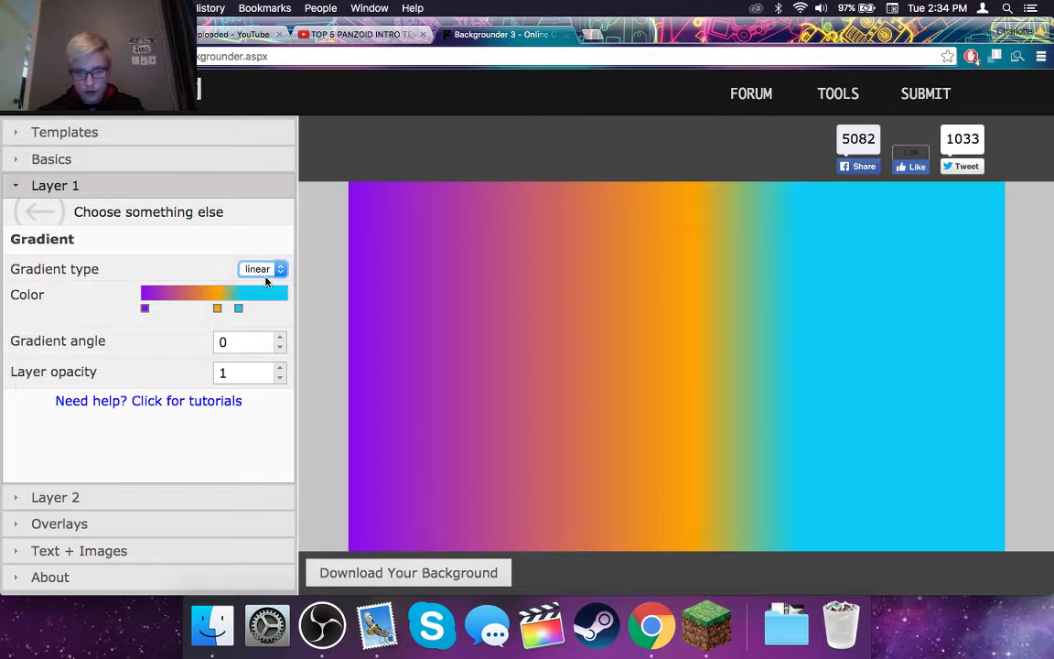
{"action": "left_click", "coordinate": [267, 282]}
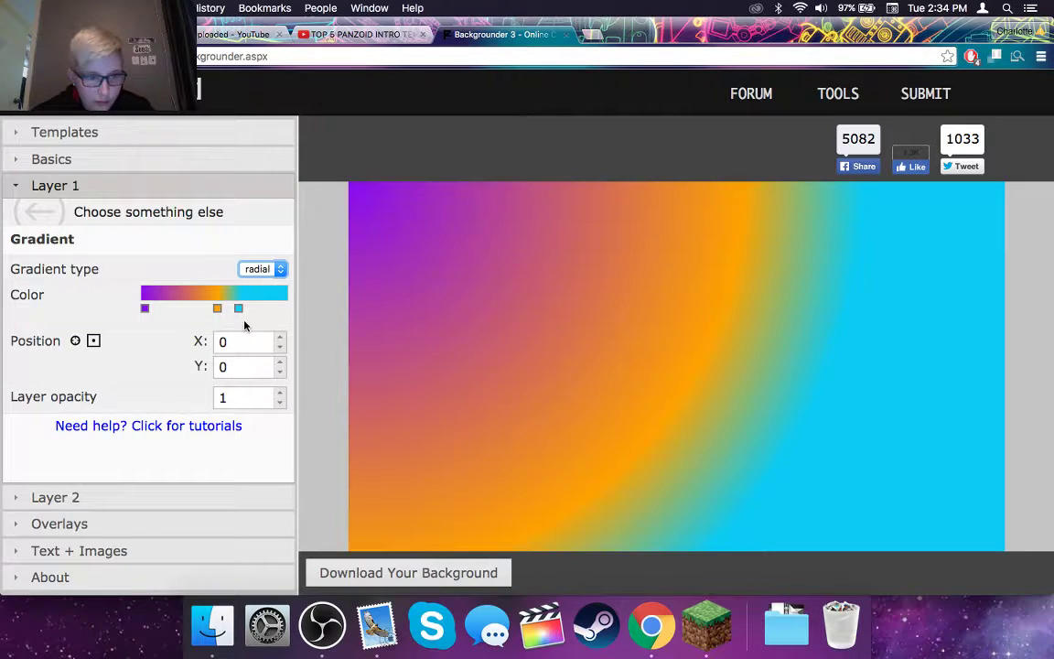
- Set the radial gradient's centre Position X to 700
{"action": "double_click", "coordinate": [279, 338]}
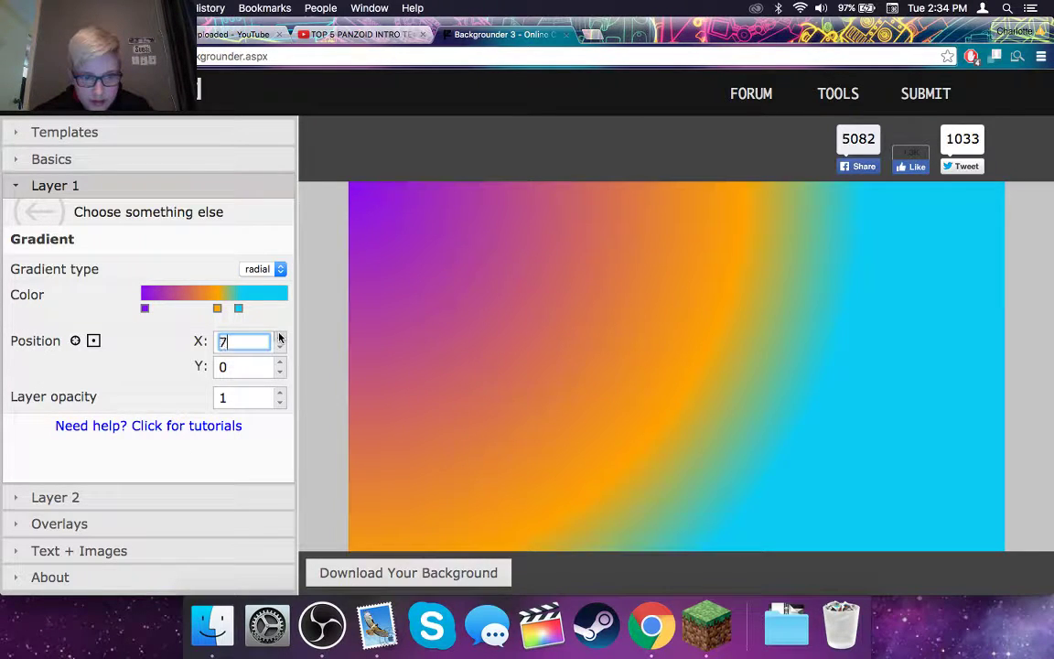
{"action": "left_click", "coordinate": [279, 338]}
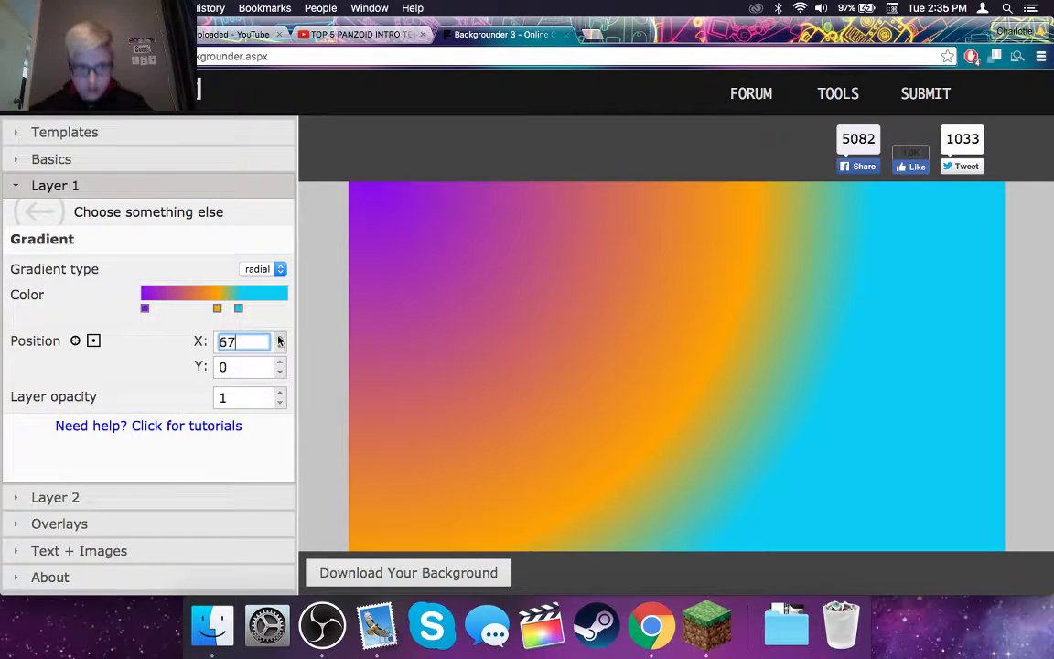
{"action": "key", "text": "super+a"}
{"action": "type", "text": "300"}
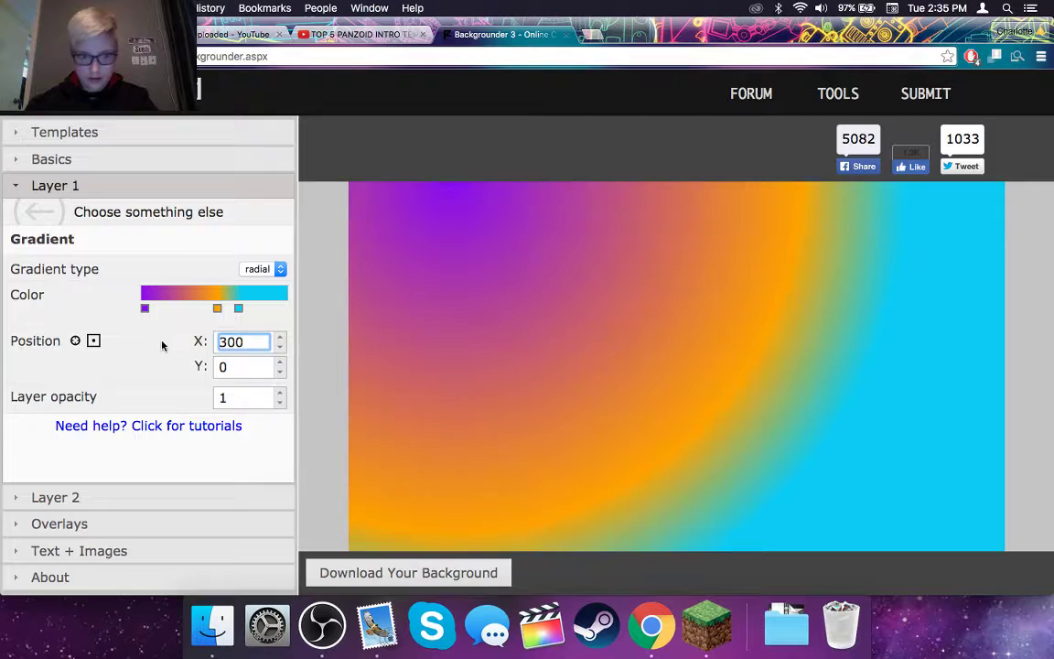
{"action": "left_click", "coordinate": [196, 341]}
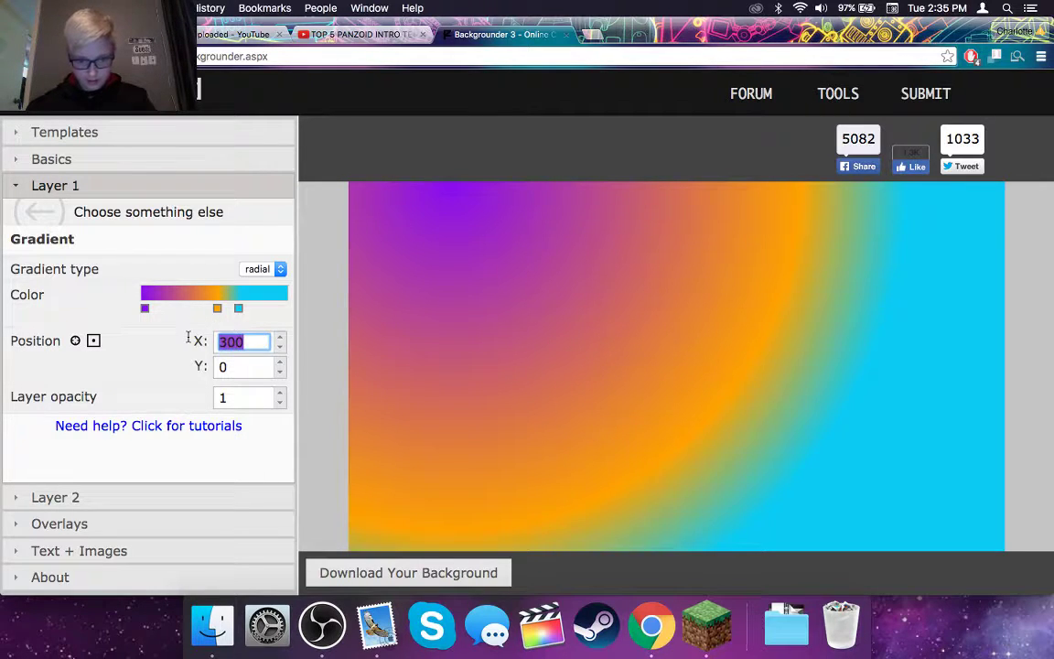
{"action": "type", "text": "500"}
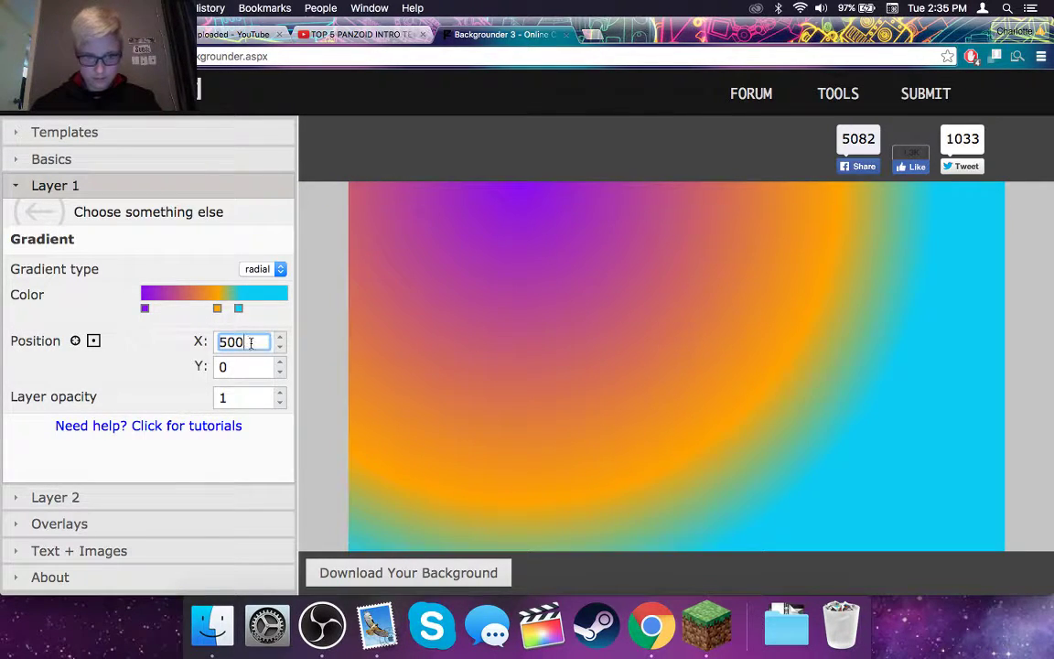
{"action": "left_click", "coordinate": [192, 337]}
{"action": "type", "text": "700"}
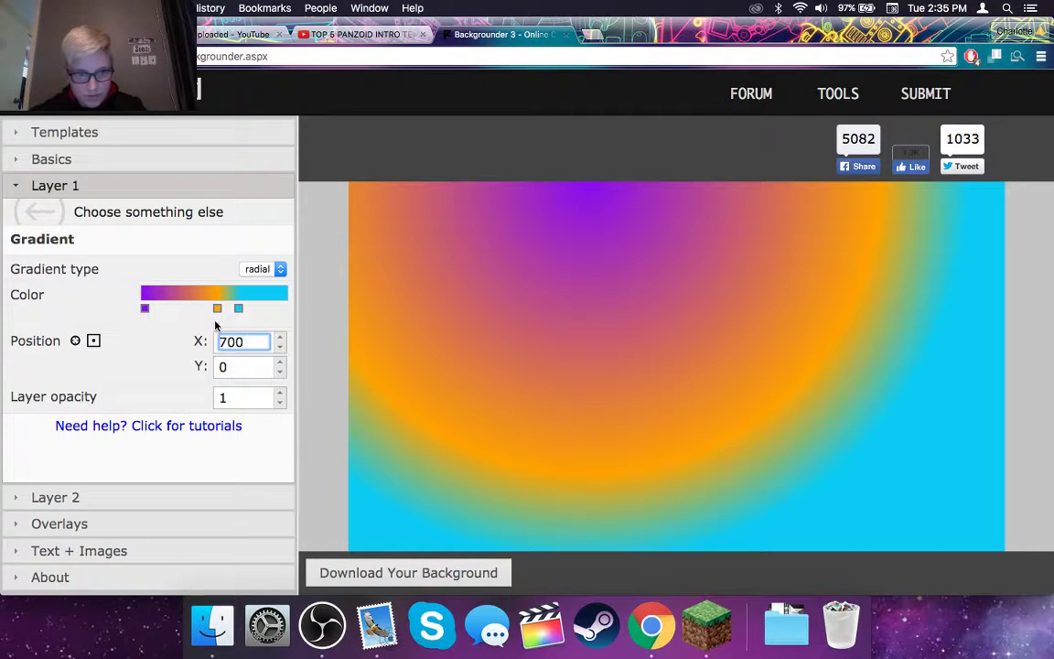
- Set the gradient centre Y to 300, then open the Panzoid tutorials page
{"action": "left_click", "coordinate": [245, 368]}
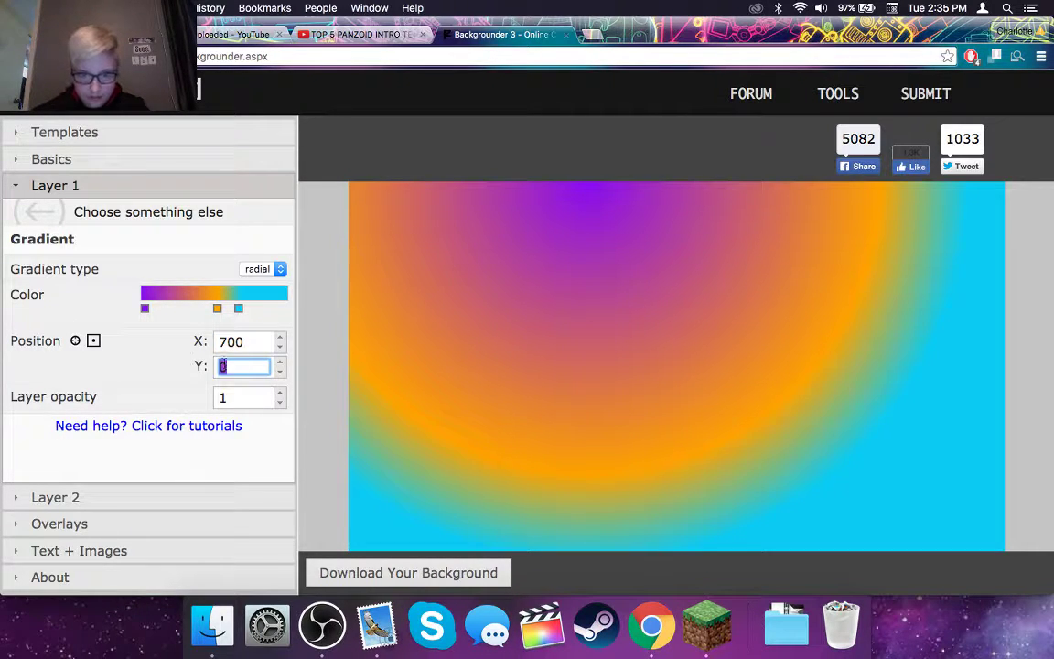
{"action": "type", "text": "720"}
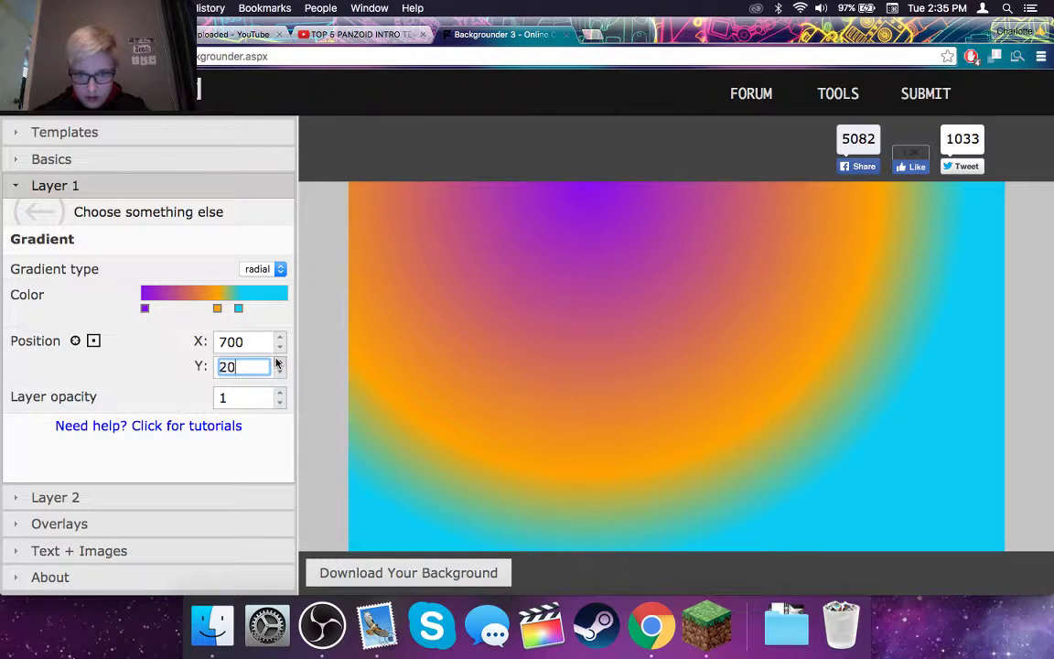
{"action": "left_click_drag", "start_coordinate": [240, 366], "coordinate": [190, 357]}
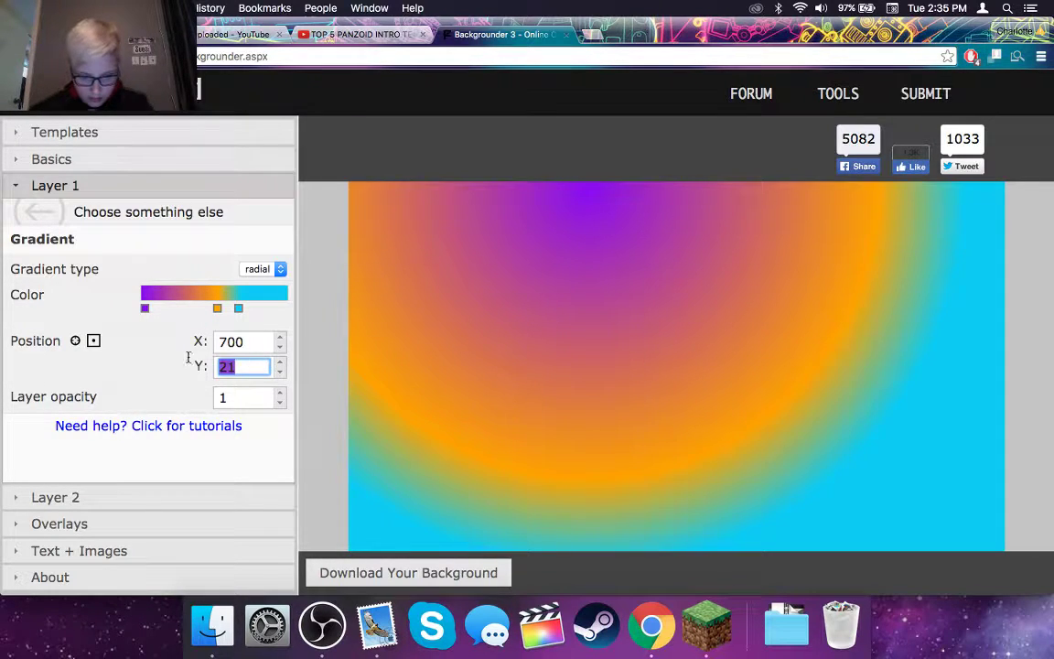
{"action": "type", "text": "300"}
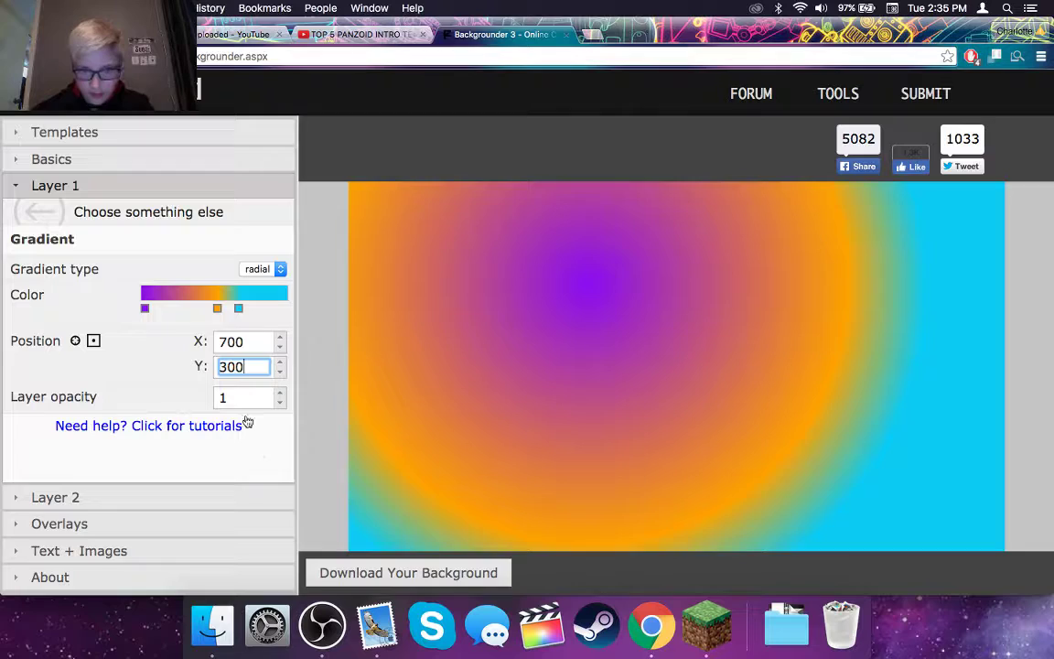
{"action": "left_click", "coordinate": [267, 436]}
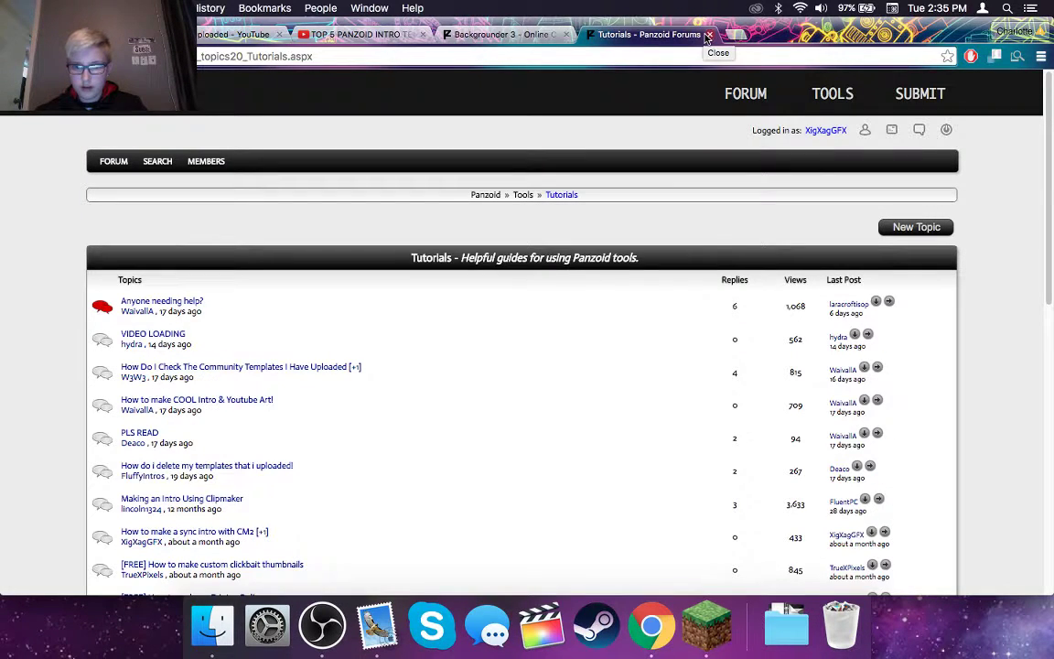
- Close the Panzoid Forums tutorials tab, returning to the Backgrounder
{"action": "left_click", "coordinate": [709, 35]}
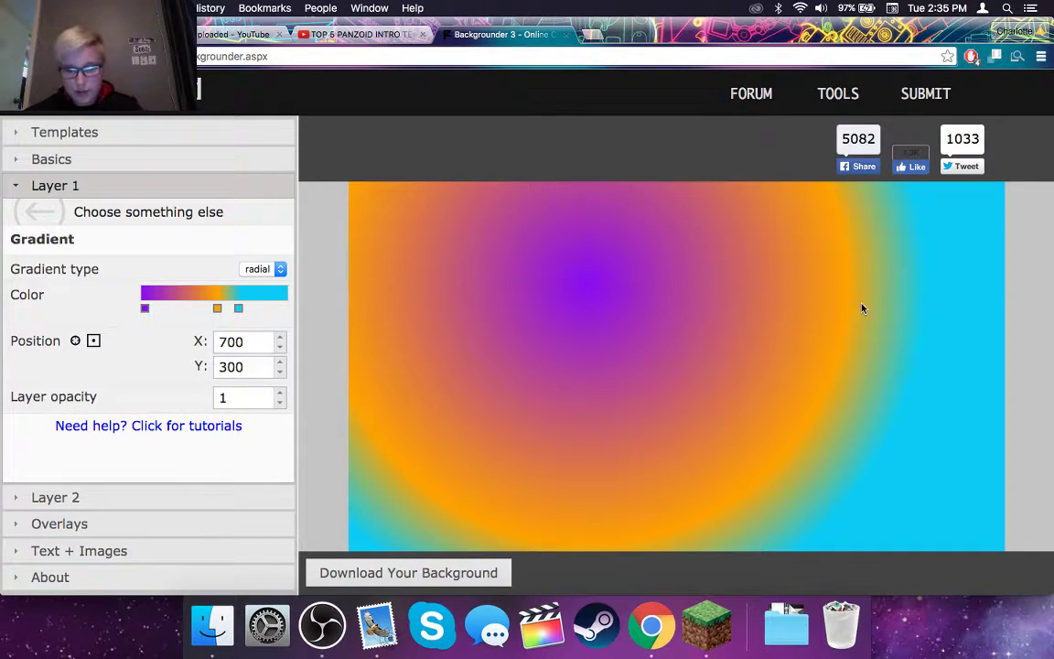
- Give Layer 2 a grey crosshatch preset texture and lower its opacity to 0.3
{"action": "left_click", "coordinate": [133, 504]}
{"action": "left_click", "coordinate": [196, 341]}
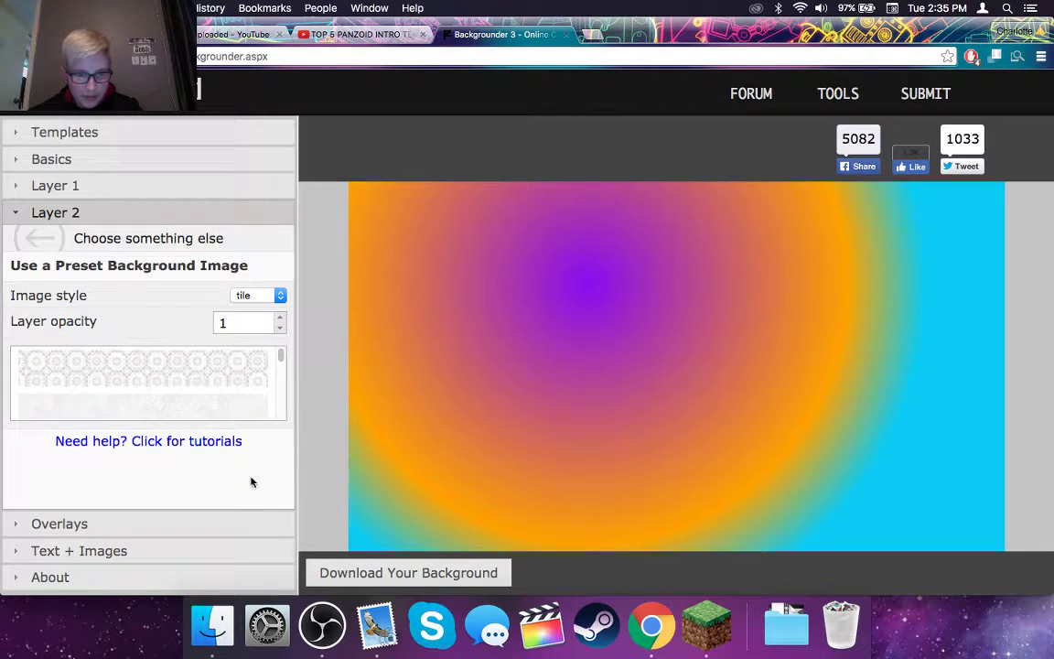
{"action": "scroll", "coordinate": [252, 396], "scroll_direction": "down", "scroll_amount": 2}
{"action": "scroll", "coordinate": [252, 396], "scroll_direction": "down", "scroll_amount": 2}
{"action": "left_click", "coordinate": [253, 371]}
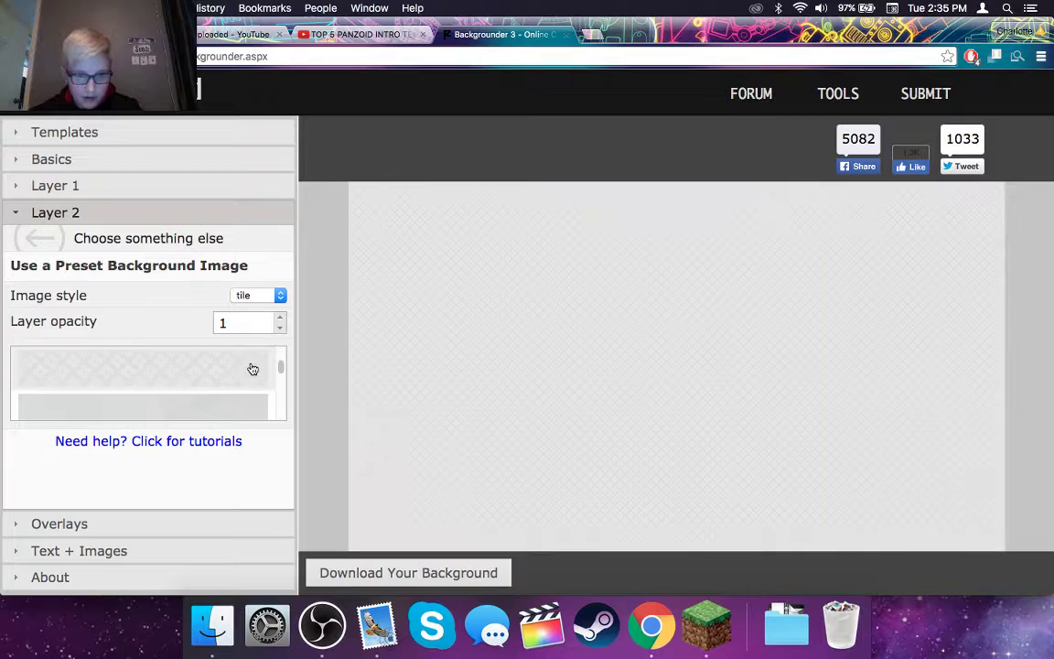
{"action": "left_click", "coordinate": [284, 331]}
{"action": "left_click", "coordinate": [284, 332]}
{"action": "left_click", "coordinate": [284, 331]}
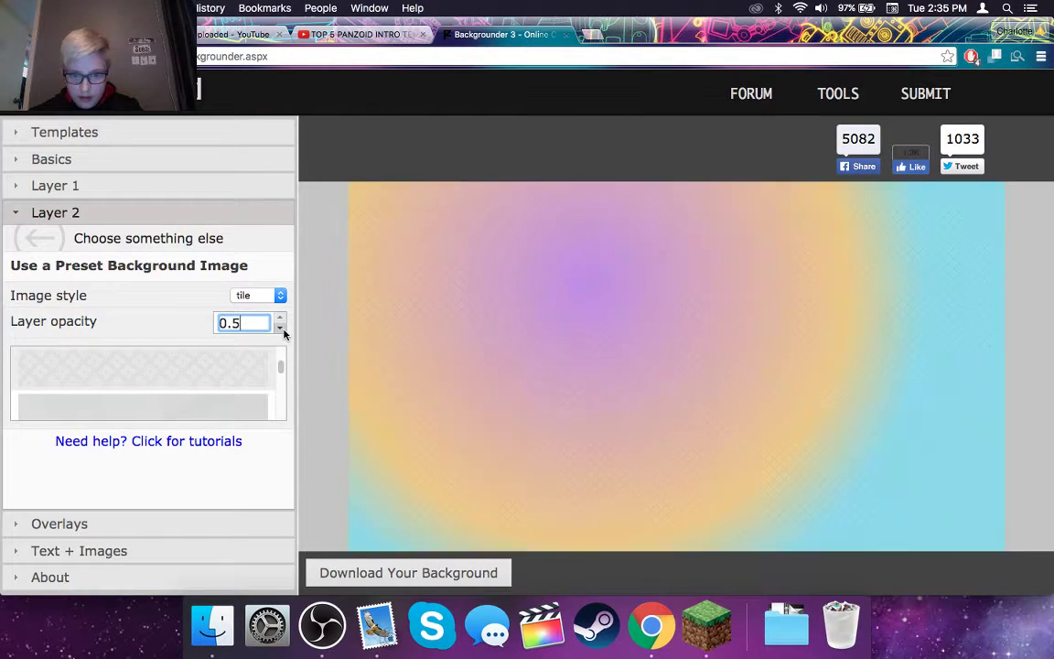
{"action": "left_click", "coordinate": [283, 331]}
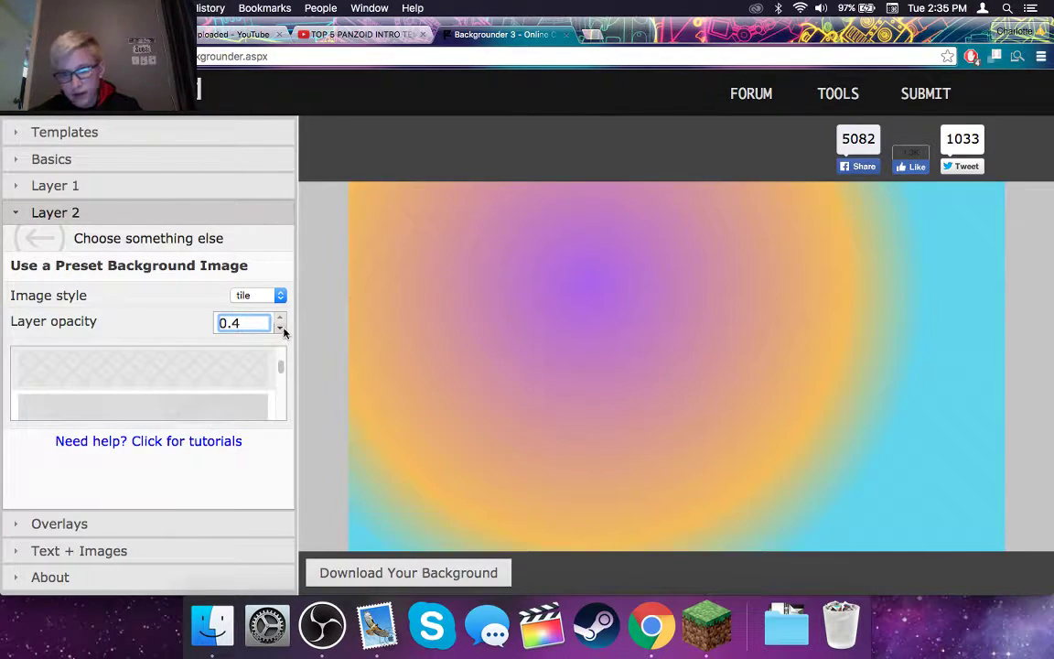
{"action": "left_click", "coordinate": [282, 328]}
- Try other Layer 2 preset textures: black, perforated-metal hex, and light crosshatch
{"action": "scroll", "coordinate": [207, 388], "scroll_direction": "down", "scroll_amount": 2}
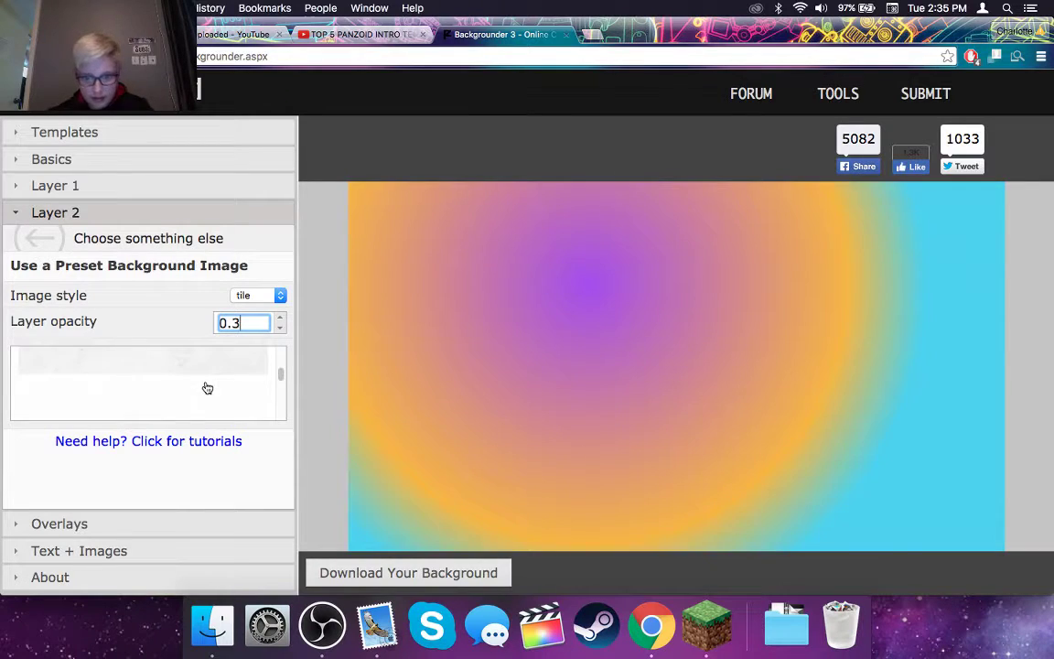
{"action": "scroll", "coordinate": [207, 388], "scroll_direction": "down", "scroll_amount": 2}
{"action": "left_click", "coordinate": [207, 388]}
{"action": "scroll", "coordinate": [205, 388], "scroll_direction": "up", "scroll_amount": 2}
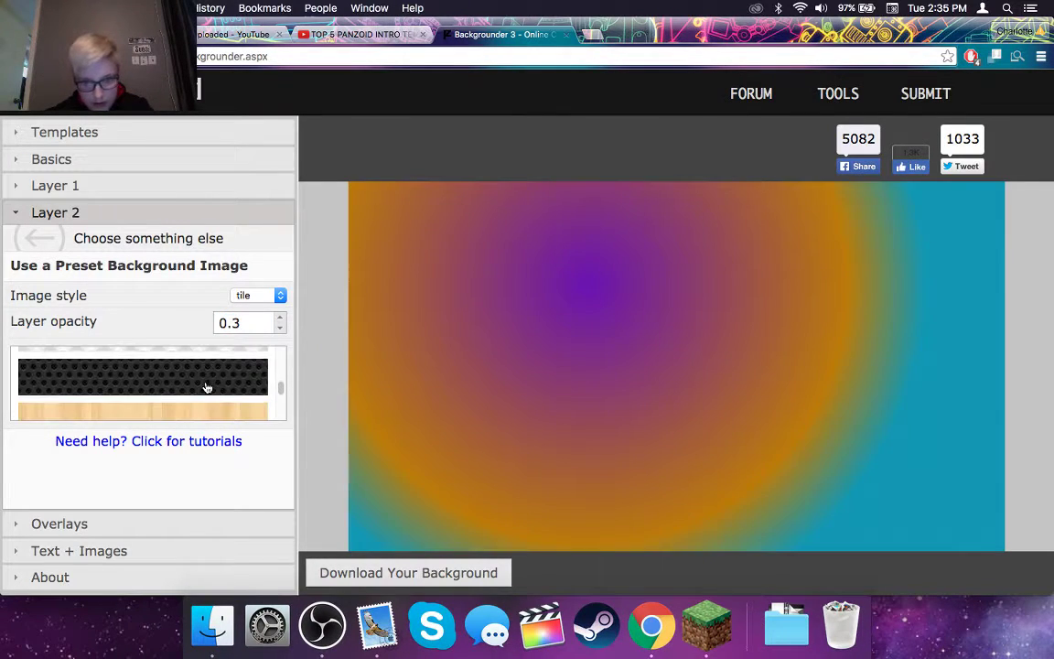
{"action": "scroll", "coordinate": [206, 388], "scroll_direction": "up", "scroll_amount": 2}
{"action": "left_click", "coordinate": [207, 378]}
{"action": "scroll", "coordinate": [208, 378], "scroll_direction": "down", "scroll_amount": 1}
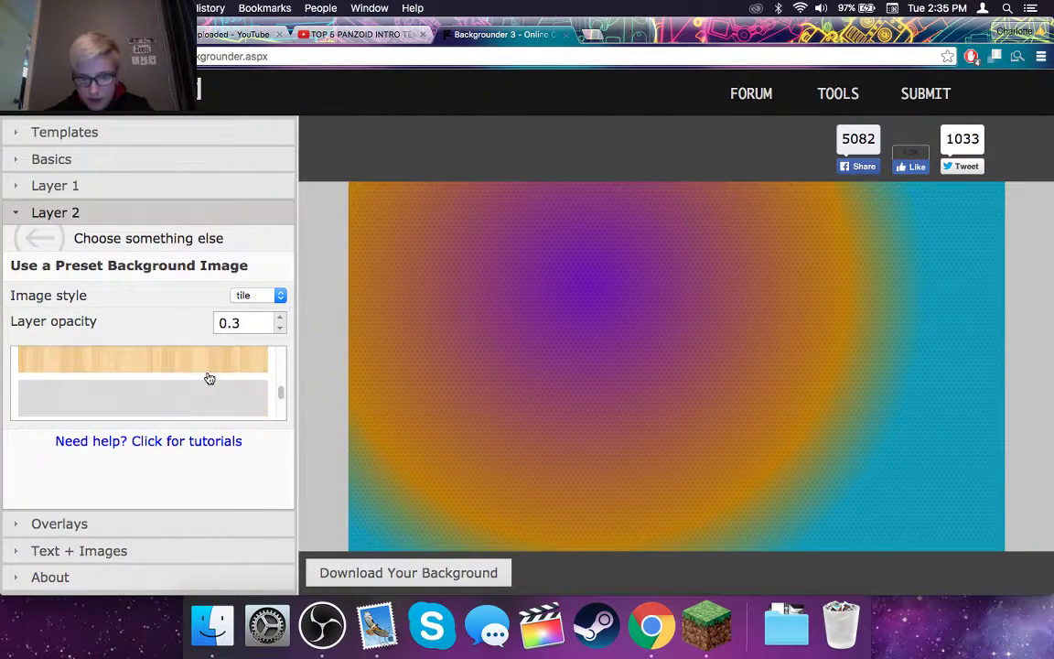
{"action": "scroll", "coordinate": [207, 378], "scroll_direction": "down", "scroll_amount": 1}
{"action": "scroll", "coordinate": [207, 378], "scroll_direction": "down", "scroll_amount": 1}
{"action": "scroll", "coordinate": [209, 378], "scroll_direction": "down", "scroll_amount": 1}
{"action": "left_click", "coordinate": [210, 369]}
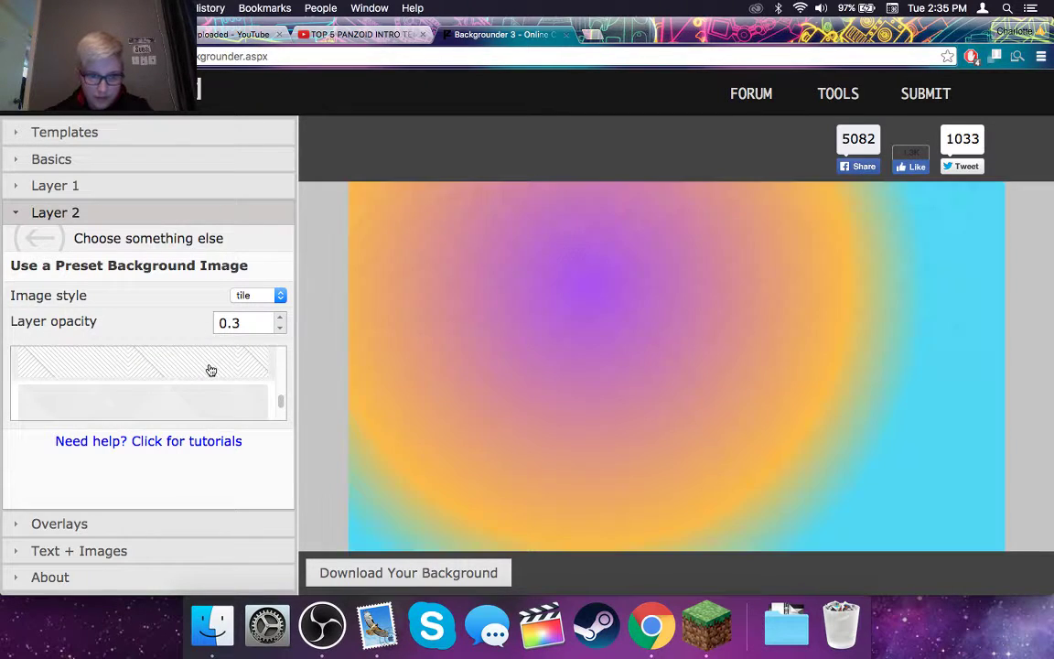
{"action": "scroll", "coordinate": [208, 379], "scroll_direction": "down", "scroll_amount": 3}
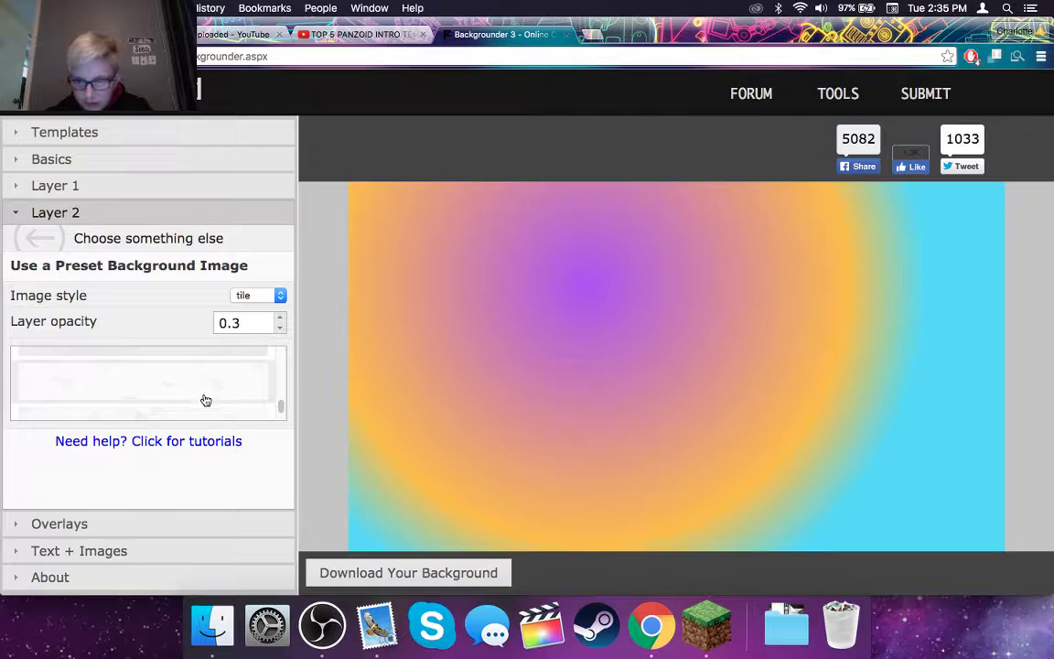
{"action": "scroll", "coordinate": [206, 398], "scroll_direction": "down", "scroll_amount": 2}
{"action": "scroll", "coordinate": [205, 393], "scroll_direction": "down", "scroll_amount": 2}
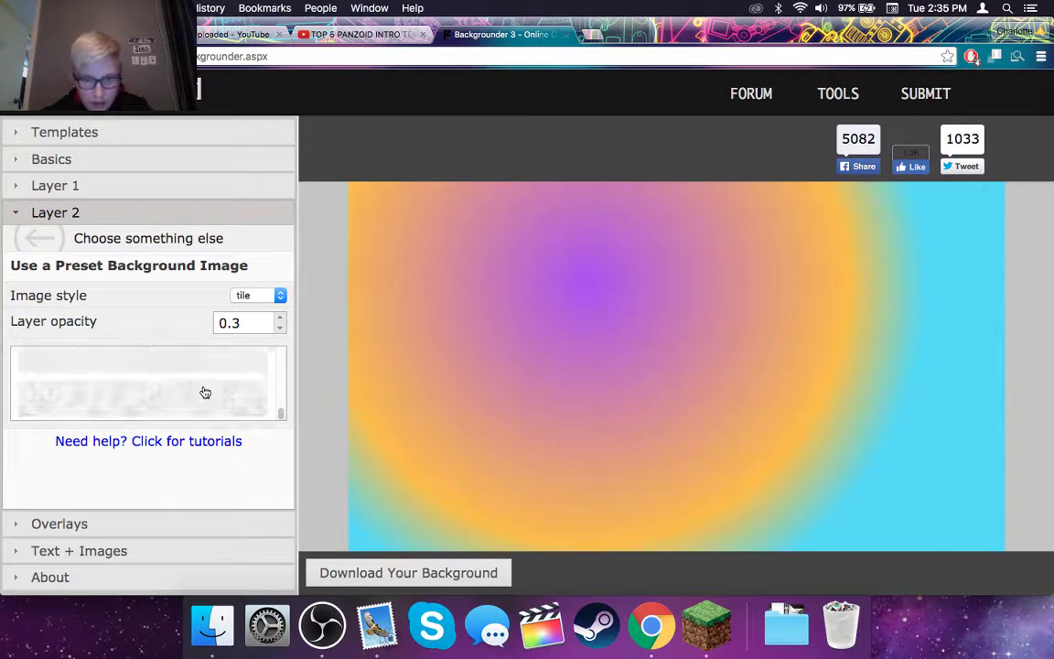
{"action": "scroll", "coordinate": [205, 392], "scroll_direction": "down", "scroll_amount": 2}
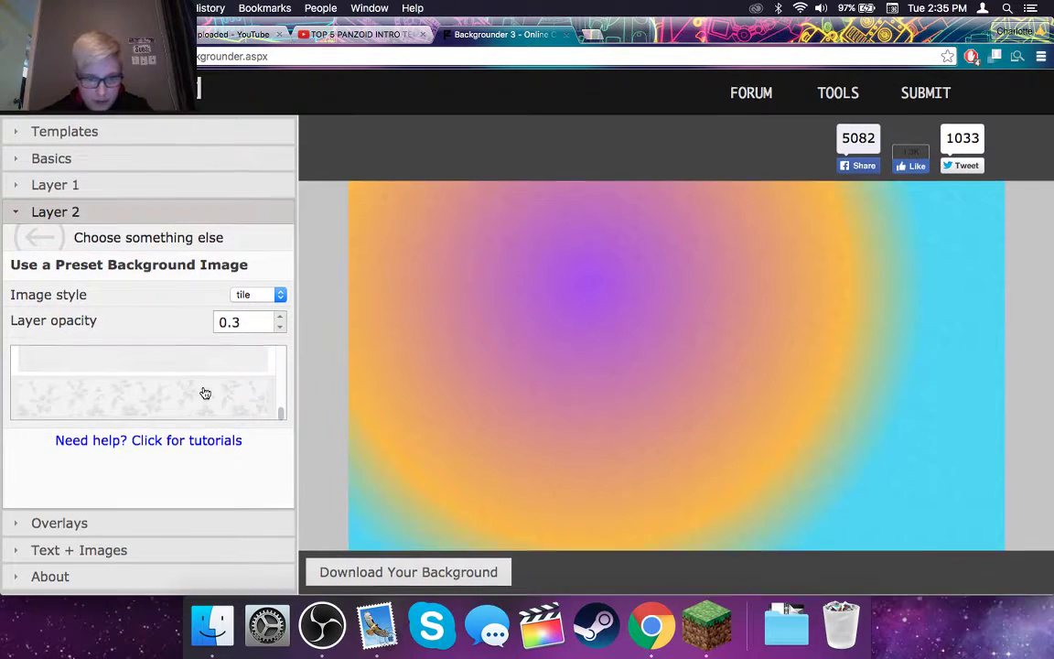
{"action": "scroll", "coordinate": [205, 393], "scroll_direction": "down", "scroll_amount": 2}
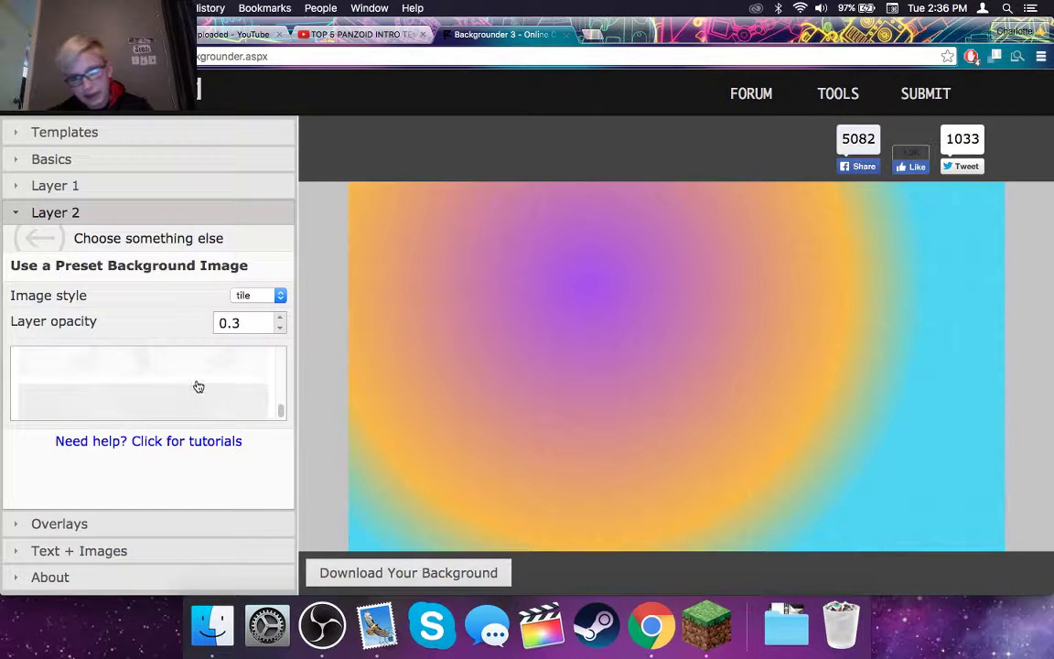
{"action": "scroll", "coordinate": [177, 362], "scroll_direction": "up", "scroll_amount": 2}
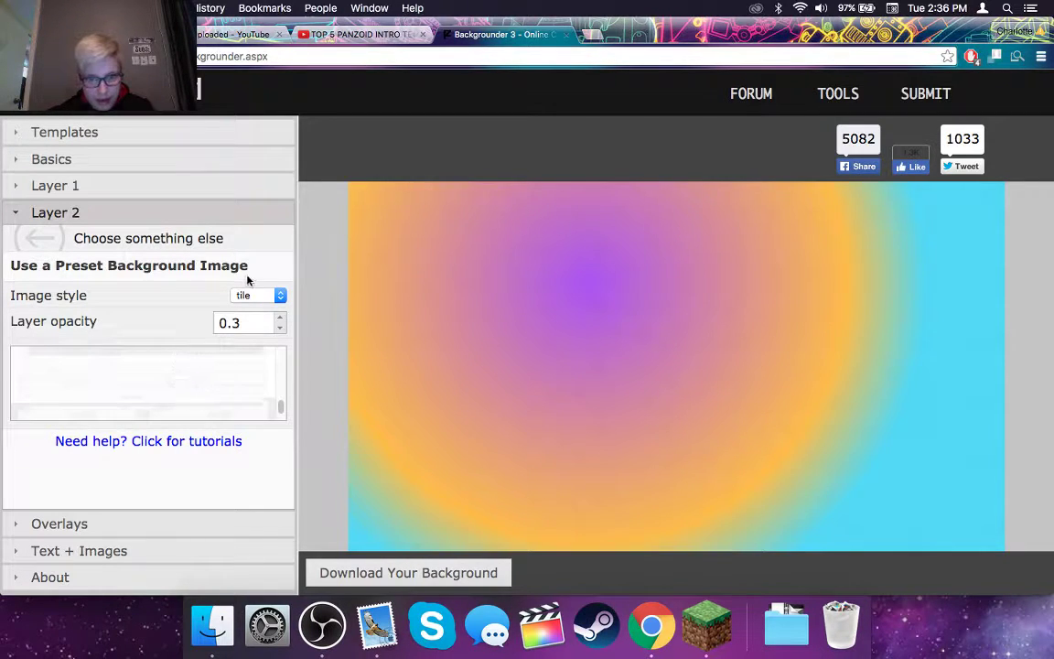
- Settle on a darker dotted preset texture for Layer 2 at 0.2 opacity
{"action": "left_click", "coordinate": [280, 327]}
{"action": "left_click", "coordinate": [280, 328]}
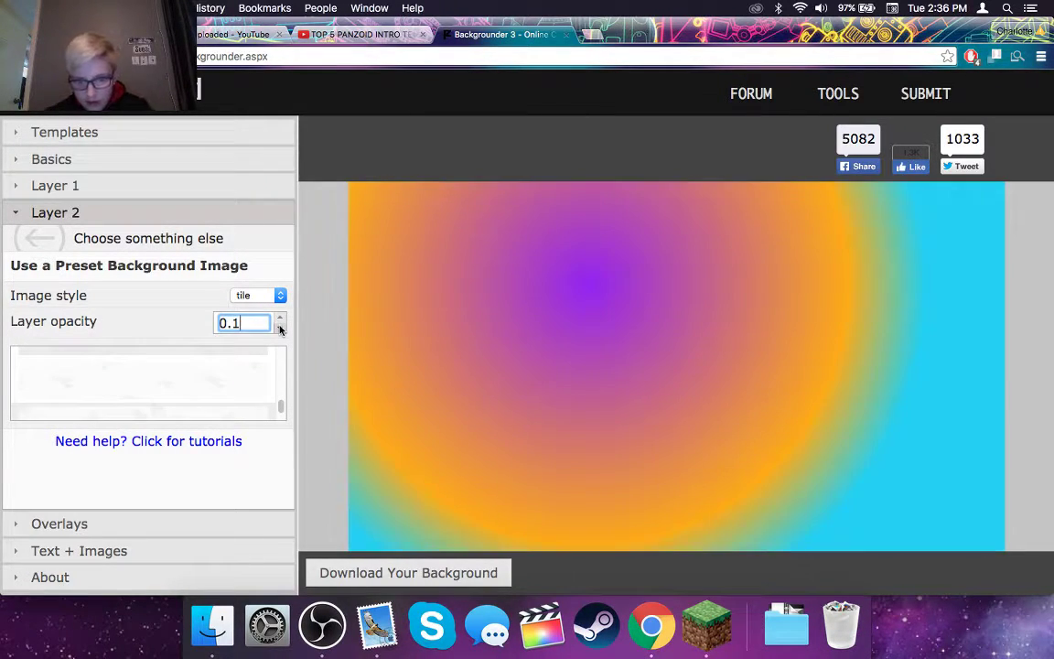
{"action": "left_click", "coordinate": [280, 319]}
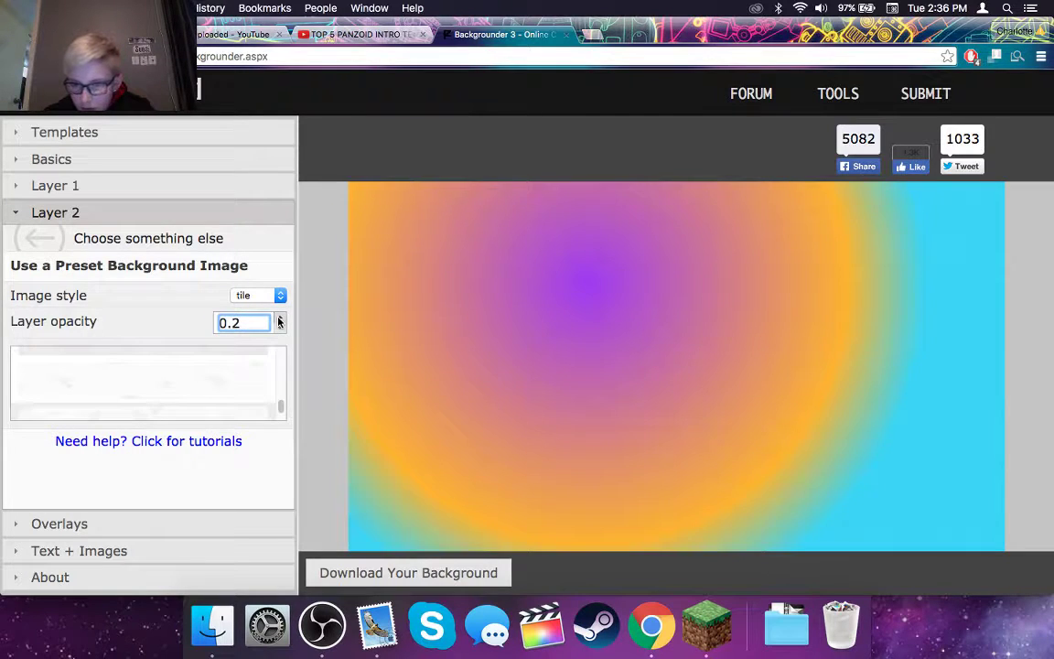
{"action": "left_click", "coordinate": [280, 328]}
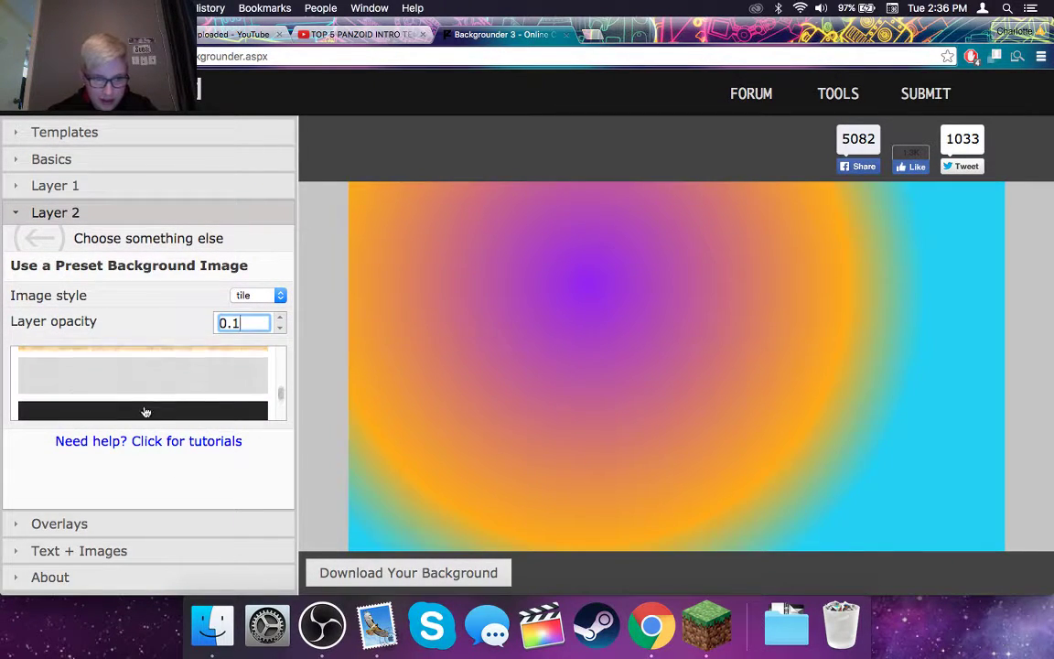
{"action": "left_click", "coordinate": [146, 411]}
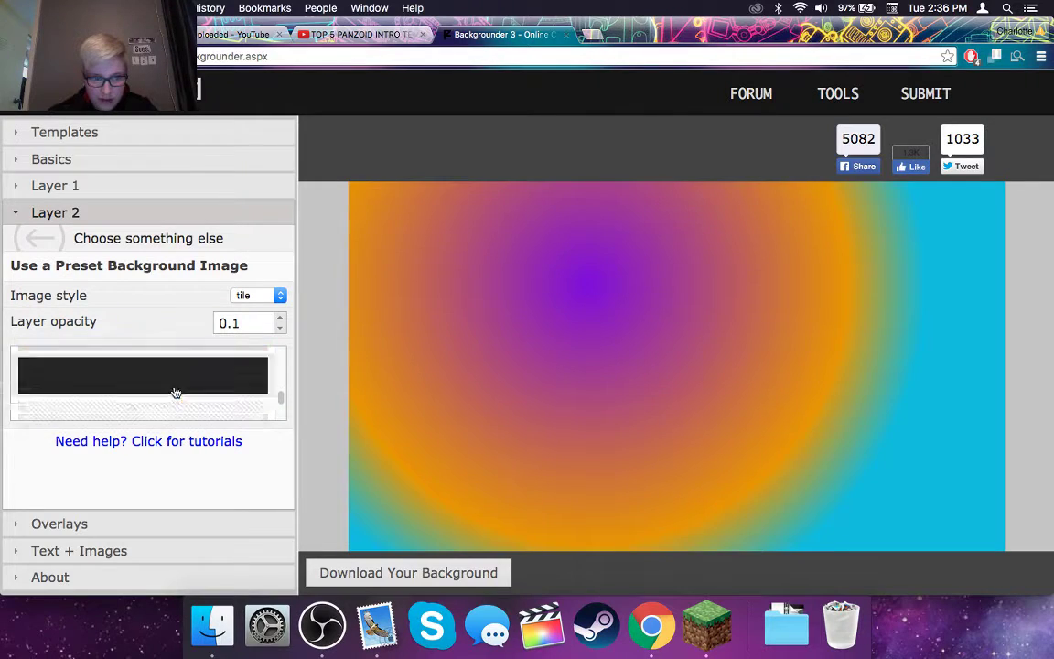
{"action": "scroll", "coordinate": [176, 391], "scroll_direction": "down", "scroll_amount": 5}
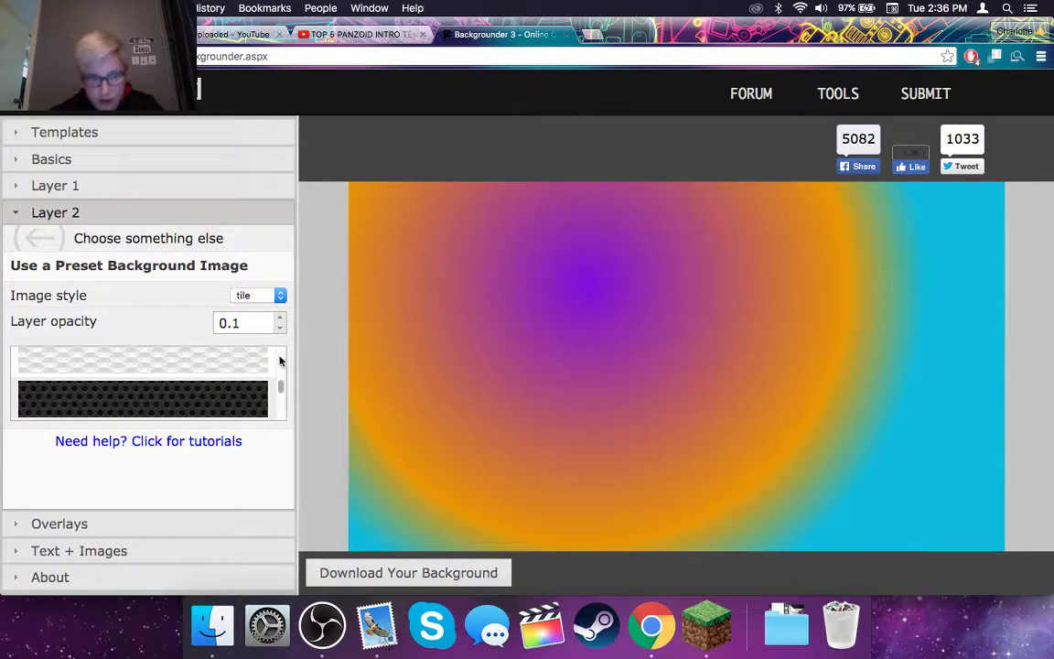
{"action": "left_click", "coordinate": [280, 320]}
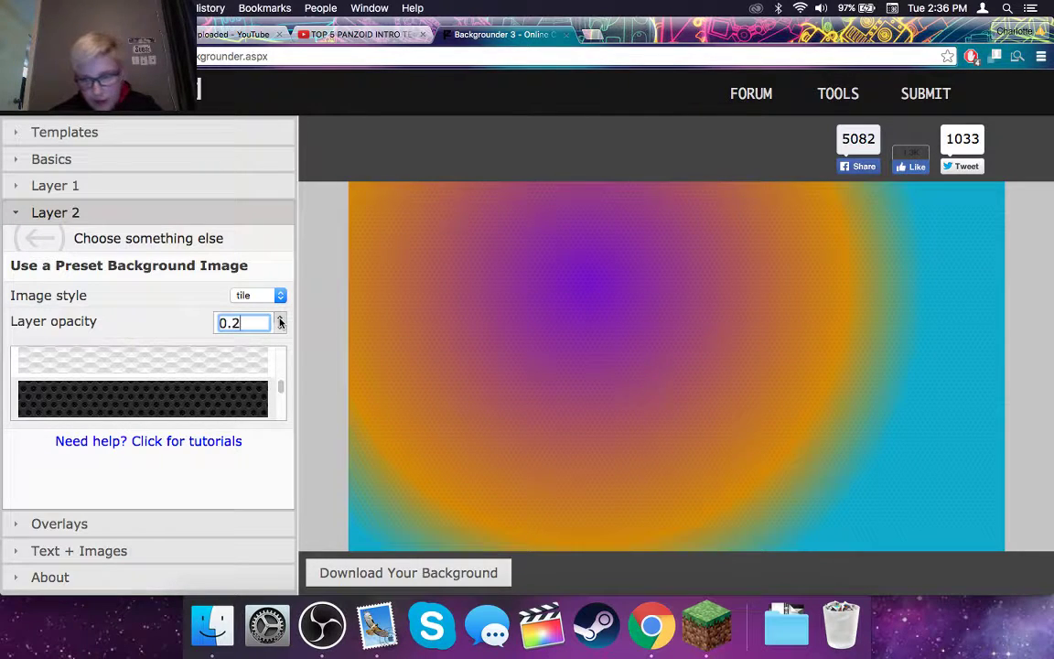
{"action": "left_click", "coordinate": [92, 546]}
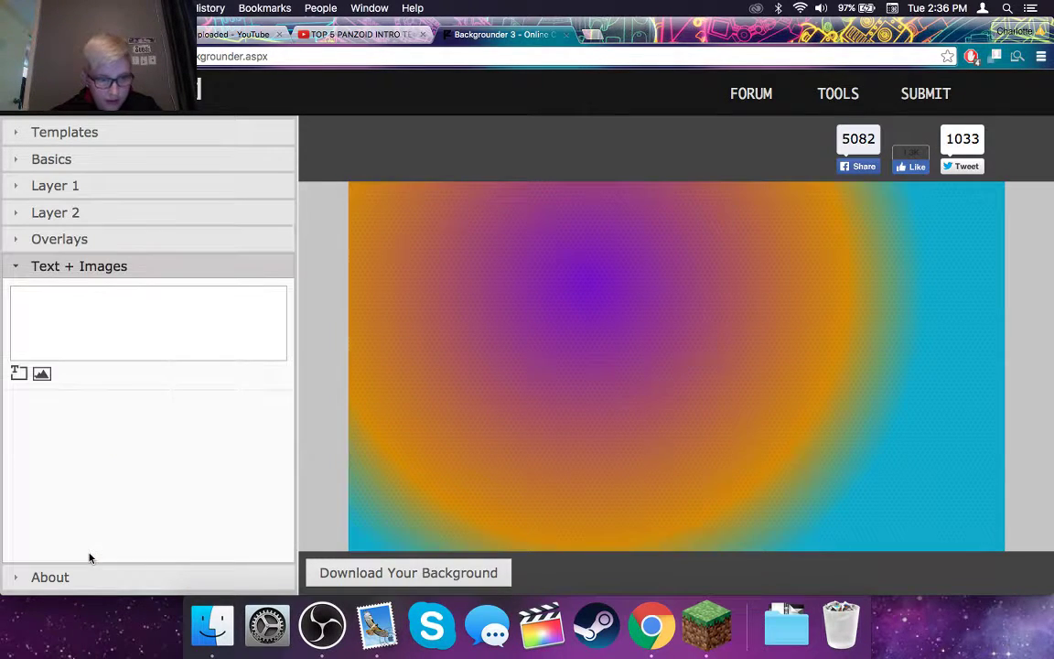
- Add a text sprite and replace its 'panzoid' placeholder with GIVEAWAY
{"action": "left_click", "coordinate": [110, 241]}
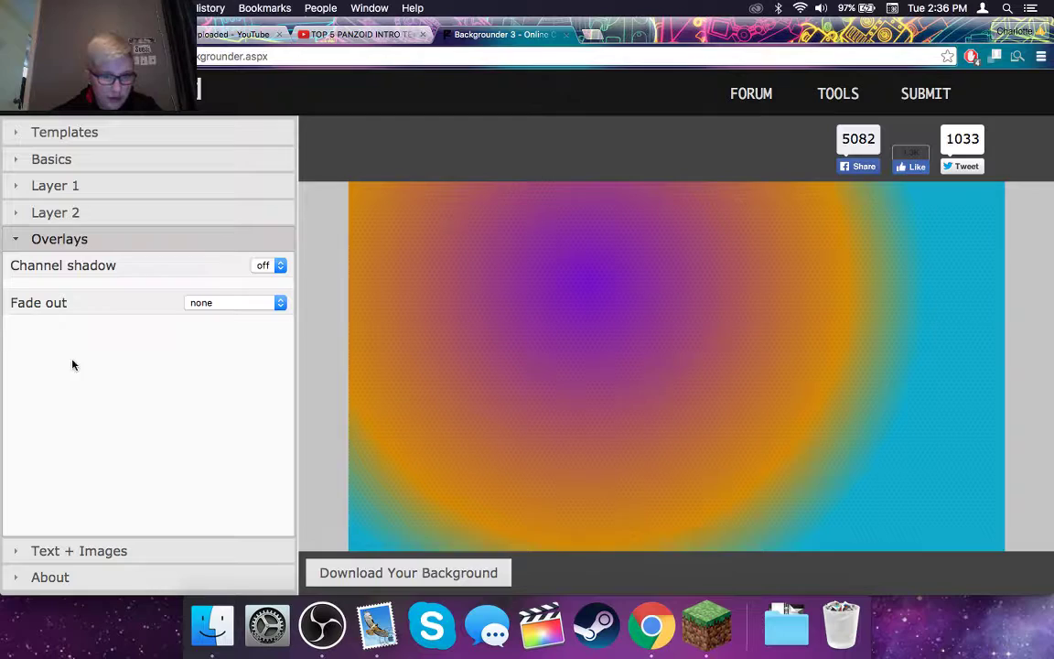
{"action": "left_click", "coordinate": [62, 550]}
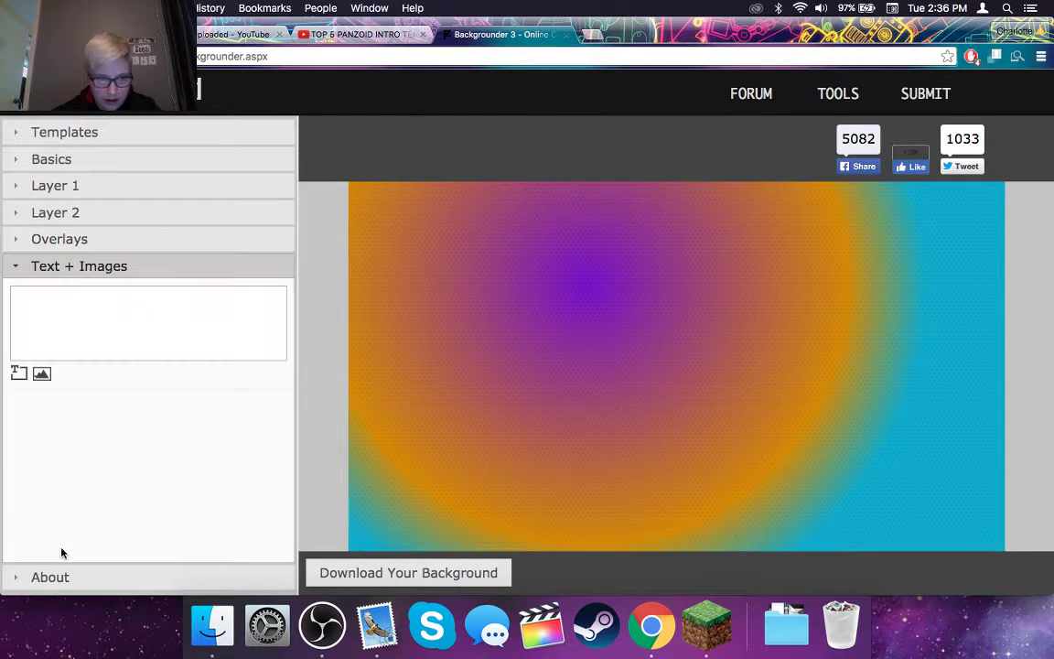
{"action": "left_click", "coordinate": [18, 374]}
{"action": "left_click", "coordinate": [75, 302]}
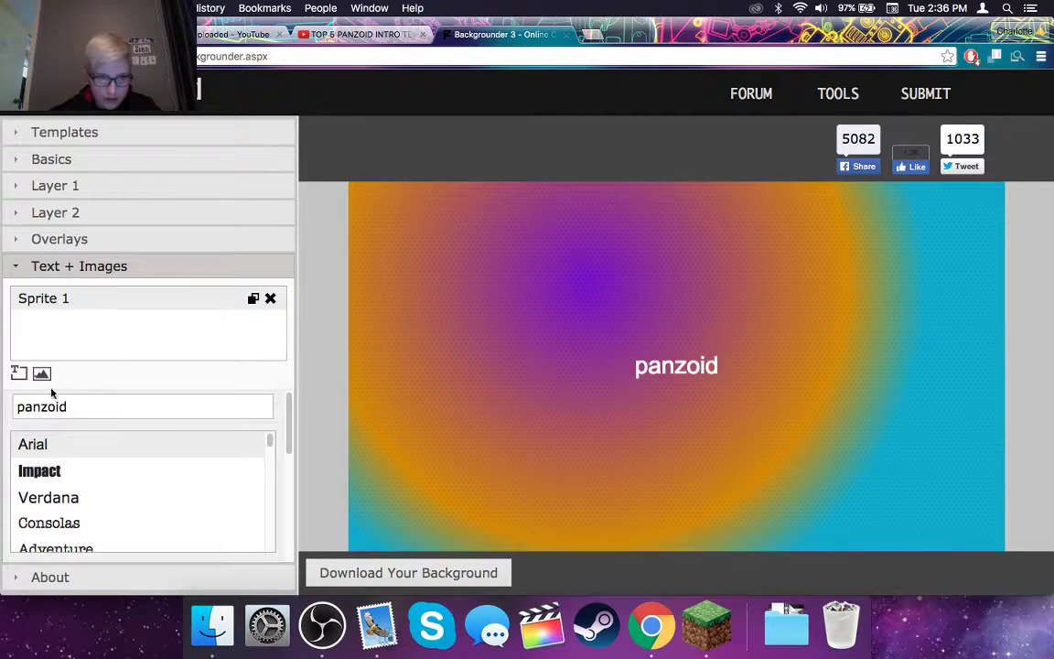
{"action": "left_click_drag", "start_coordinate": [78, 409], "coordinate": [4, 402]}
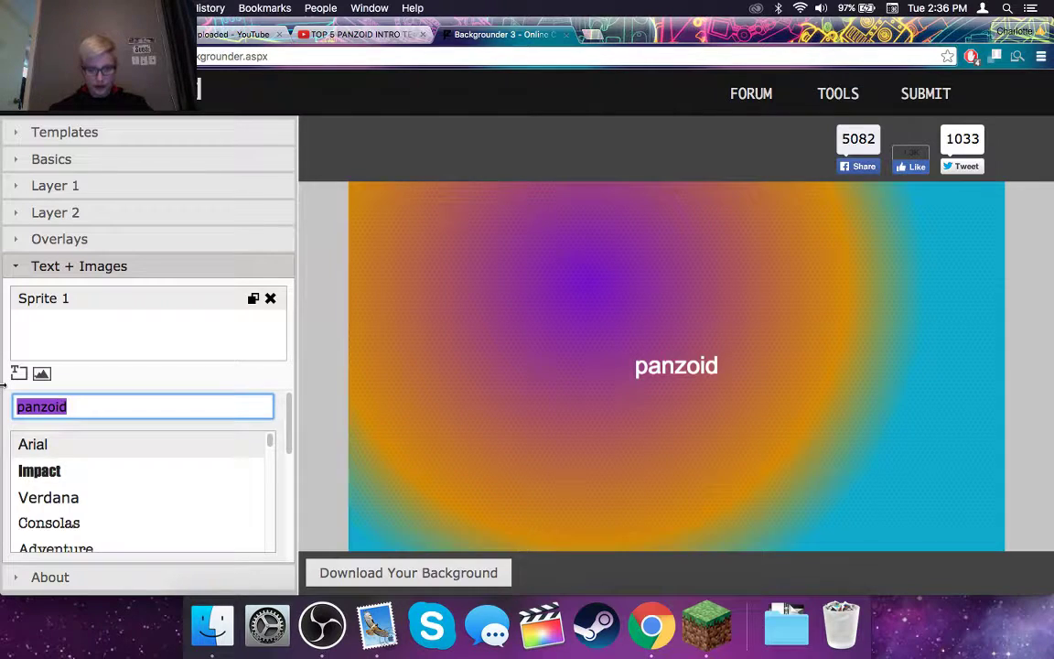
{"action": "type", "text": "Gi"}
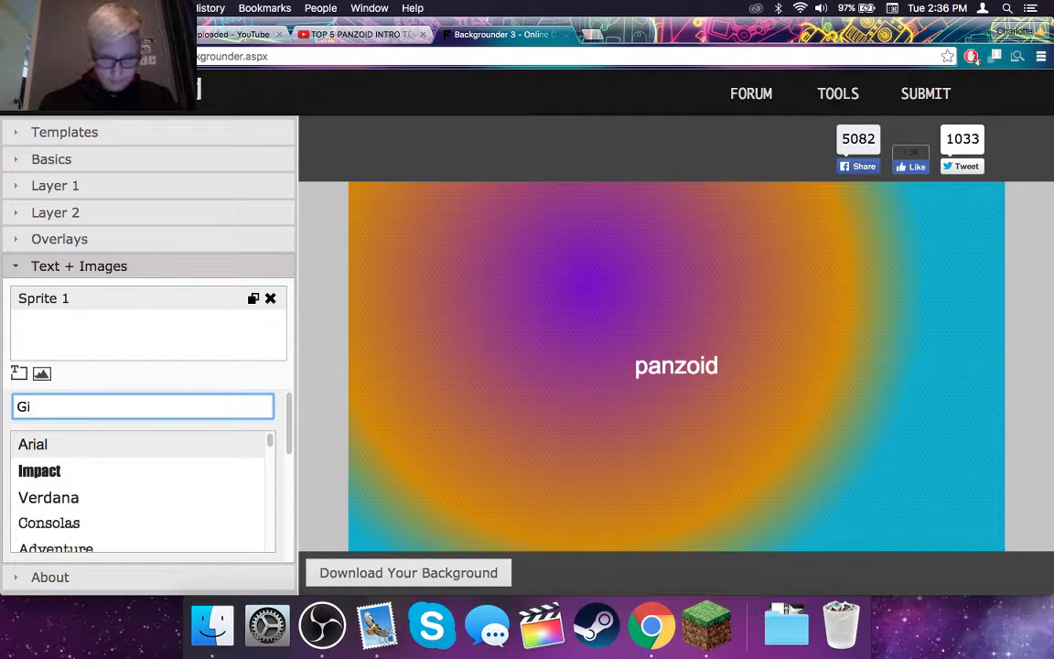
{"action": "key", "text": "BackSpace"}
{"action": "type", "text": "IVEAWAY"}
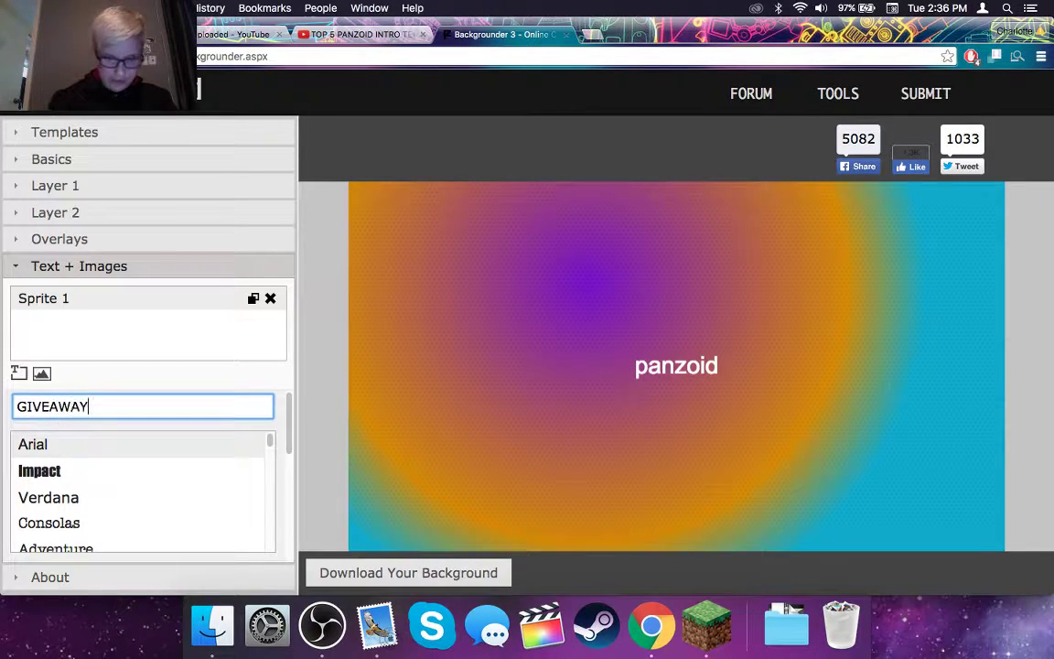
{"action": "left_click", "coordinate": [80, 371]}
- Find Impact in the sprite's font list and apply it to GIVEAWAY
{"action": "scroll", "coordinate": [97, 521], "scroll_direction": "down", "scroll_amount": 5}
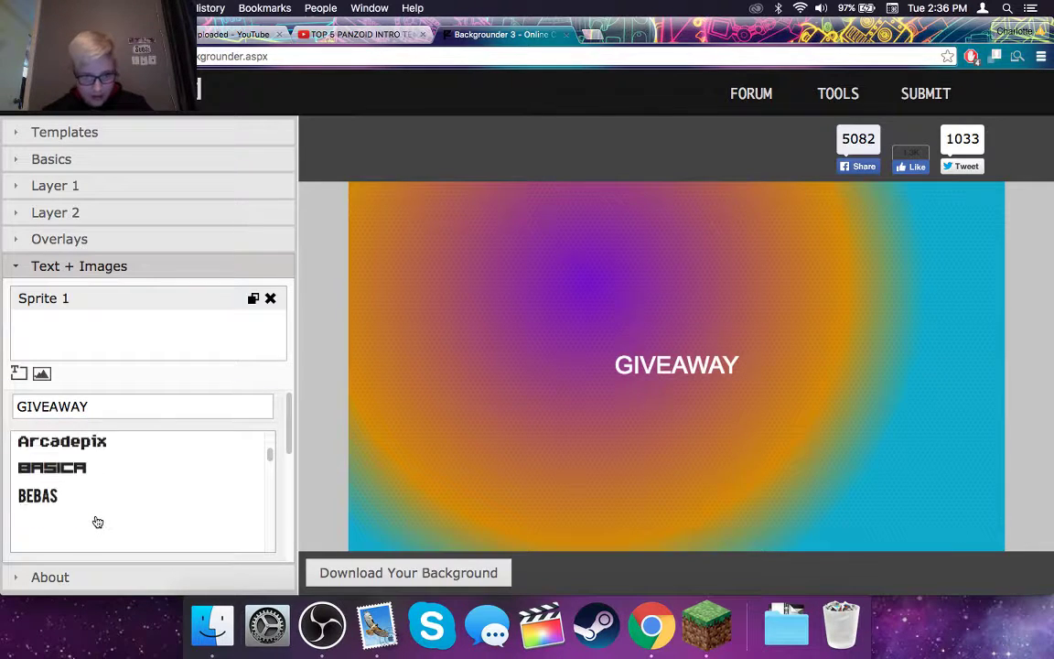
{"action": "scroll", "coordinate": [98, 521], "scroll_direction": "down", "scroll_amount": 1}
{"action": "scroll", "coordinate": [97, 522], "scroll_direction": "down", "scroll_amount": 3}
{"action": "scroll", "coordinate": [97, 522], "scroll_direction": "down", "scroll_amount": 3}
{"action": "scroll", "coordinate": [97, 522], "scroll_direction": "down", "scroll_amount": 1}
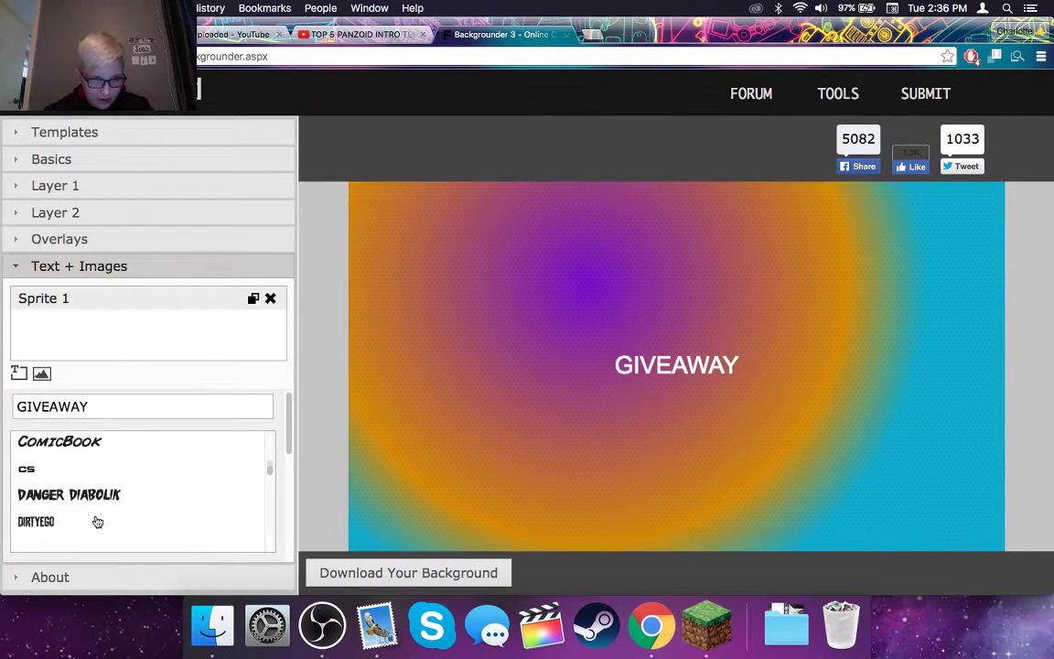
{"action": "scroll", "coordinate": [97, 521], "scroll_direction": "down", "scroll_amount": 2}
{"action": "scroll", "coordinate": [98, 519], "scroll_direction": "down", "scroll_amount": 1}
{"action": "scroll", "coordinate": [97, 520], "scroll_direction": "down", "scroll_amount": 2}
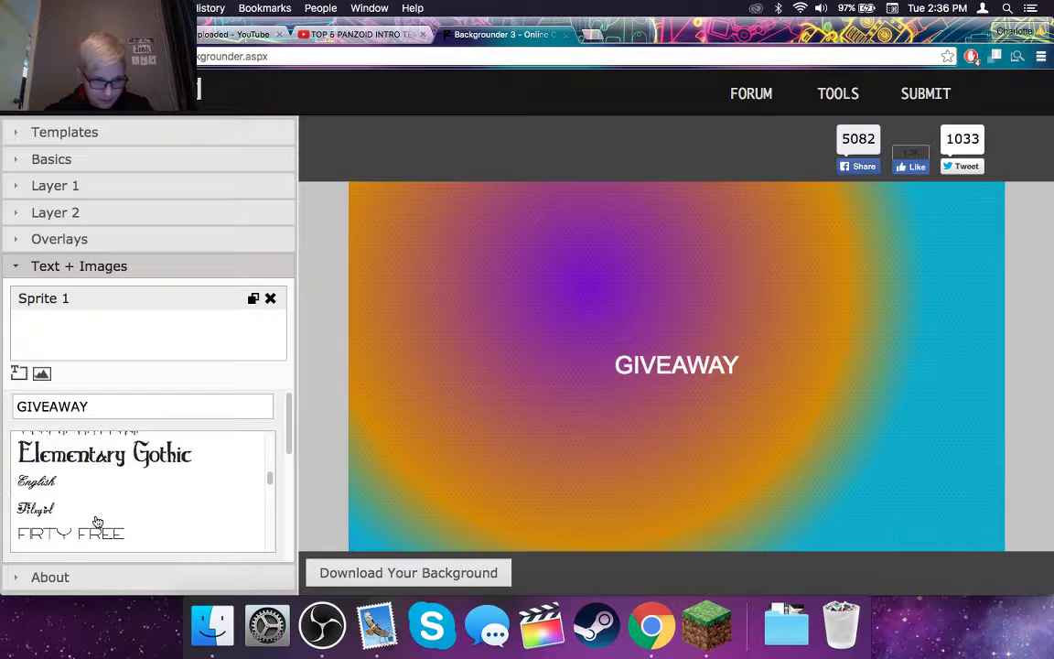
{"action": "scroll", "coordinate": [97, 520], "scroll_direction": "down", "scroll_amount": 1}
{"action": "scroll", "coordinate": [97, 521], "scroll_direction": "down", "scroll_amount": 2}
{"action": "scroll", "coordinate": [97, 481], "scroll_direction": "down", "scroll_amount": 2}
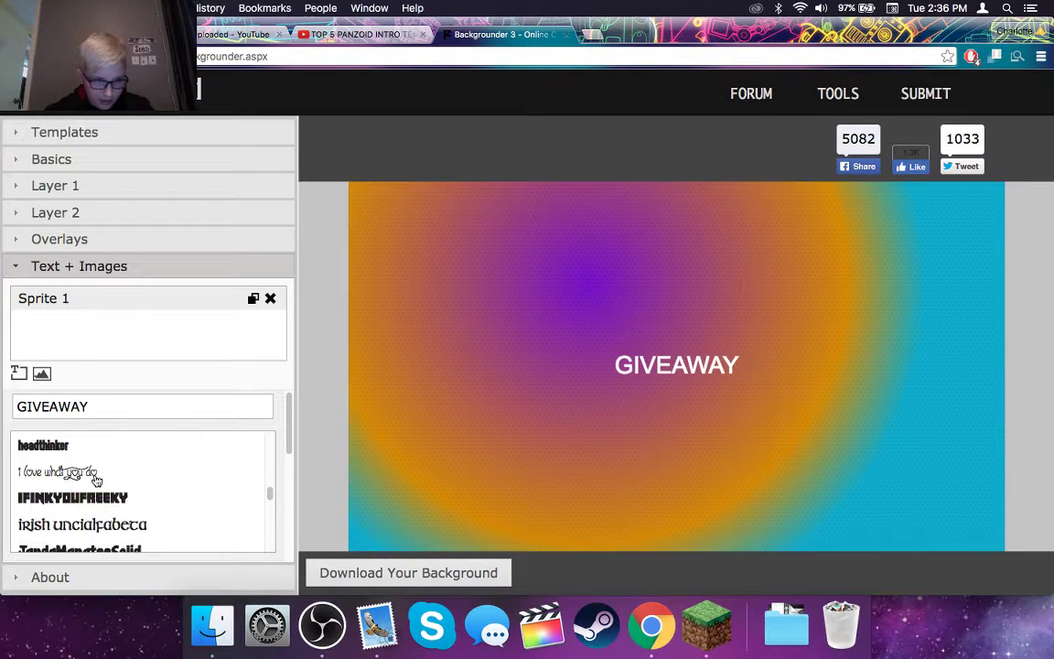
{"action": "scroll", "coordinate": [97, 480], "scroll_direction": "down", "scroll_amount": 2}
{"action": "scroll", "coordinate": [97, 480], "scroll_direction": "down", "scroll_amount": 1}
{"action": "scroll", "coordinate": [97, 480], "scroll_direction": "down", "scroll_amount": 2}
{"action": "scroll", "coordinate": [97, 481], "scroll_direction": "down", "scroll_amount": 2}
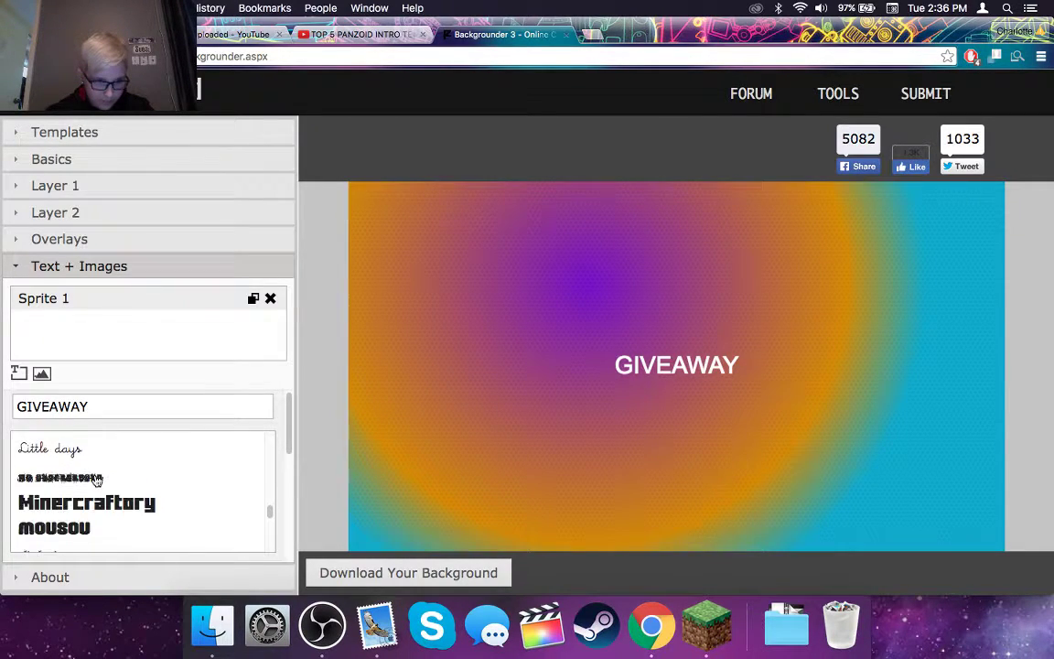
{"action": "scroll", "coordinate": [95, 484], "scroll_direction": "down", "scroll_amount": 2}
{"action": "scroll", "coordinate": [92, 487], "scroll_direction": "down", "scroll_amount": 3}
{"action": "scroll", "coordinate": [90, 491], "scroll_direction": "down", "scroll_amount": 3}
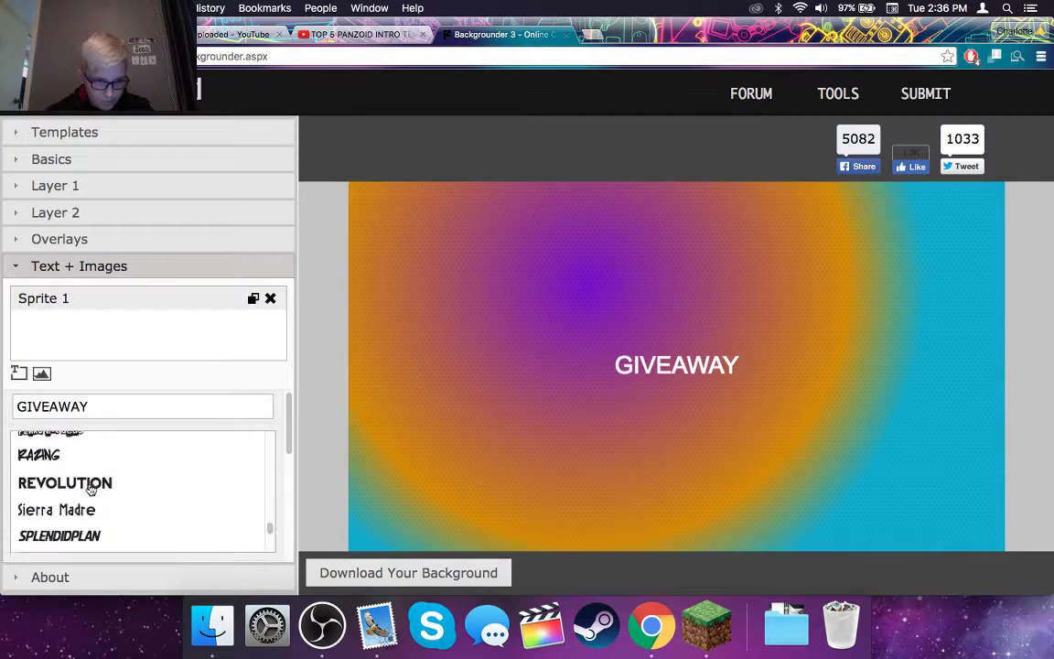
{"action": "scroll", "coordinate": [91, 490], "scroll_direction": "down", "scroll_amount": 3}
{"action": "scroll", "coordinate": [90, 490], "scroll_direction": "down", "scroll_amount": 2}
{"action": "scroll", "coordinate": [90, 490], "scroll_direction": "down", "scroll_amount": 2}
{"action": "scroll", "coordinate": [91, 491], "scroll_direction": "up", "scroll_amount": 5}
{"action": "scroll", "coordinate": [91, 491], "scroll_direction": "up", "scroll_amount": 5}
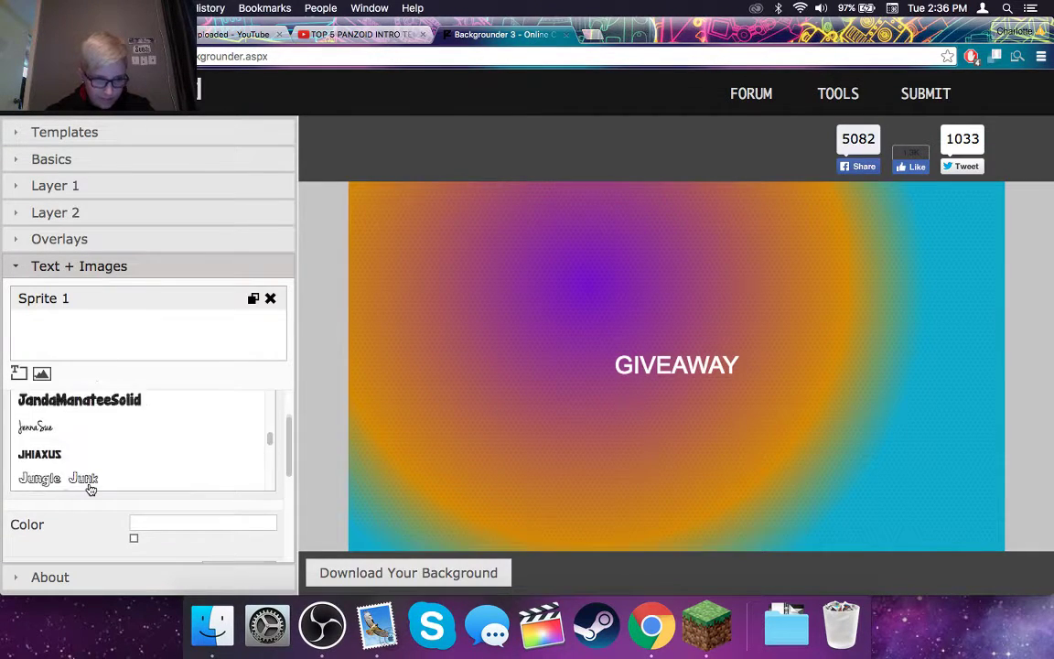
{"action": "scroll", "coordinate": [91, 490], "scroll_direction": "up", "scroll_amount": 10}
{"action": "left_click", "coordinate": [67, 480]}
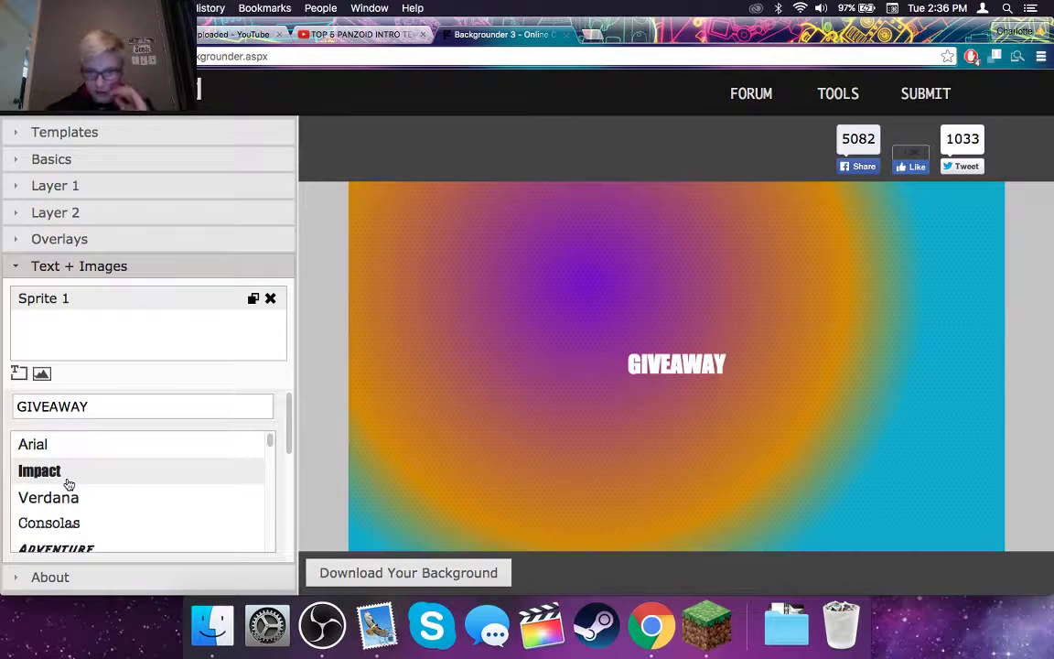
{"action": "scroll", "coordinate": [66, 483], "scroll_direction": "down", "scroll_amount": 3}
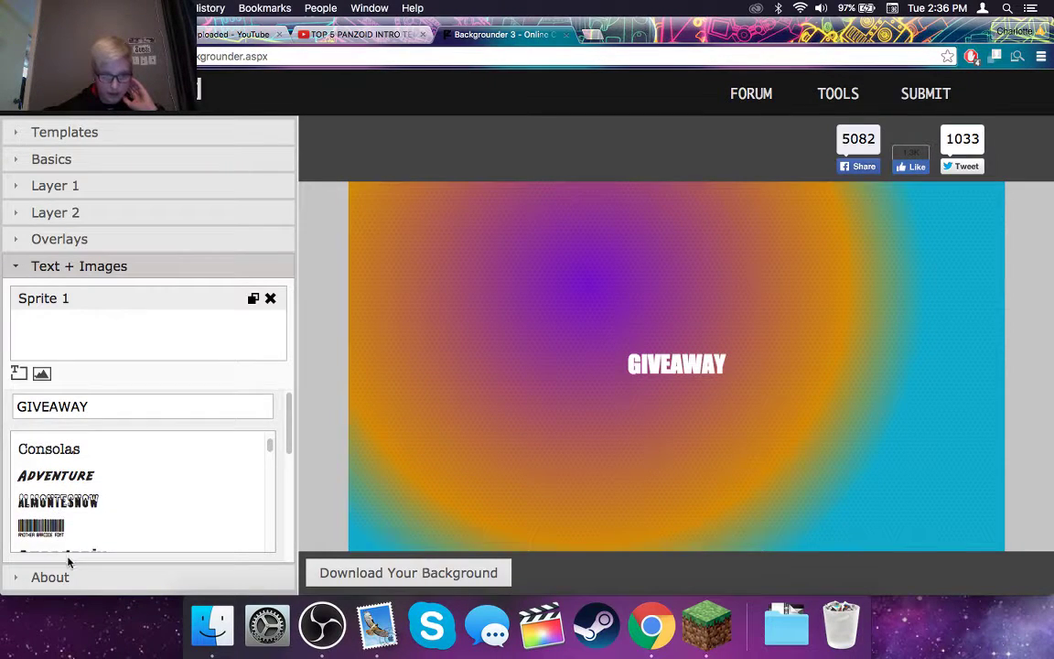
{"action": "scroll", "coordinate": [71, 554], "scroll_direction": "down", "scroll_amount": 1}
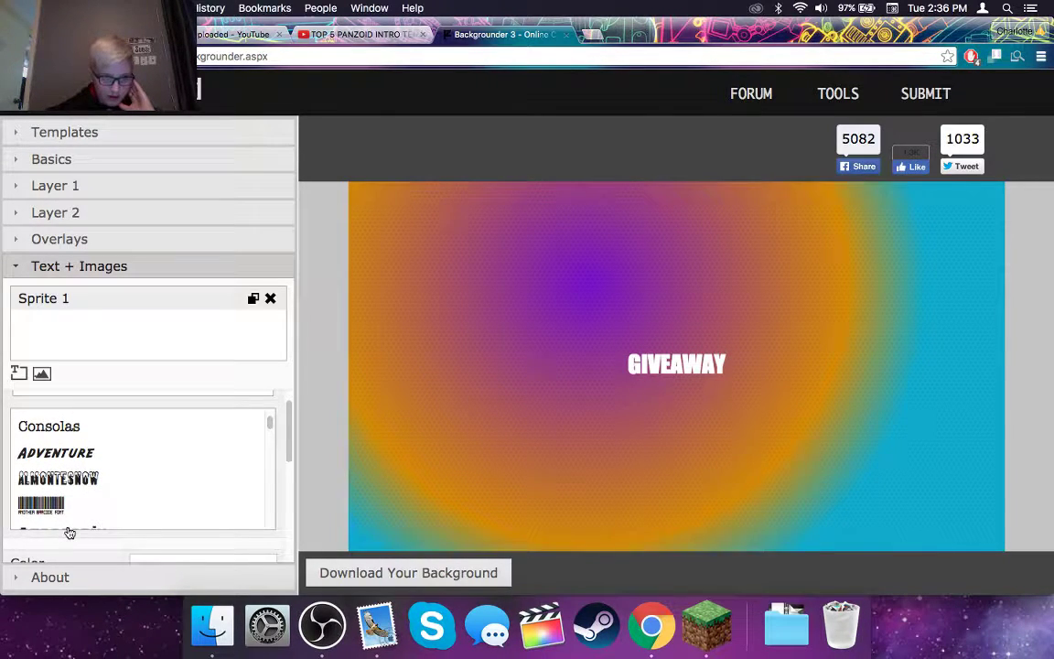
{"action": "scroll", "coordinate": [71, 522], "scroll_direction": "up", "scroll_amount": 2}
{"action": "scroll", "coordinate": [75, 513], "scroll_direction": "up", "scroll_amount": 2}
{"action": "scroll", "coordinate": [75, 512], "scroll_direction": "down", "scroll_amount": 5}
{"action": "scroll", "coordinate": [73, 512], "scroll_direction": "down", "scroll_amount": 5}
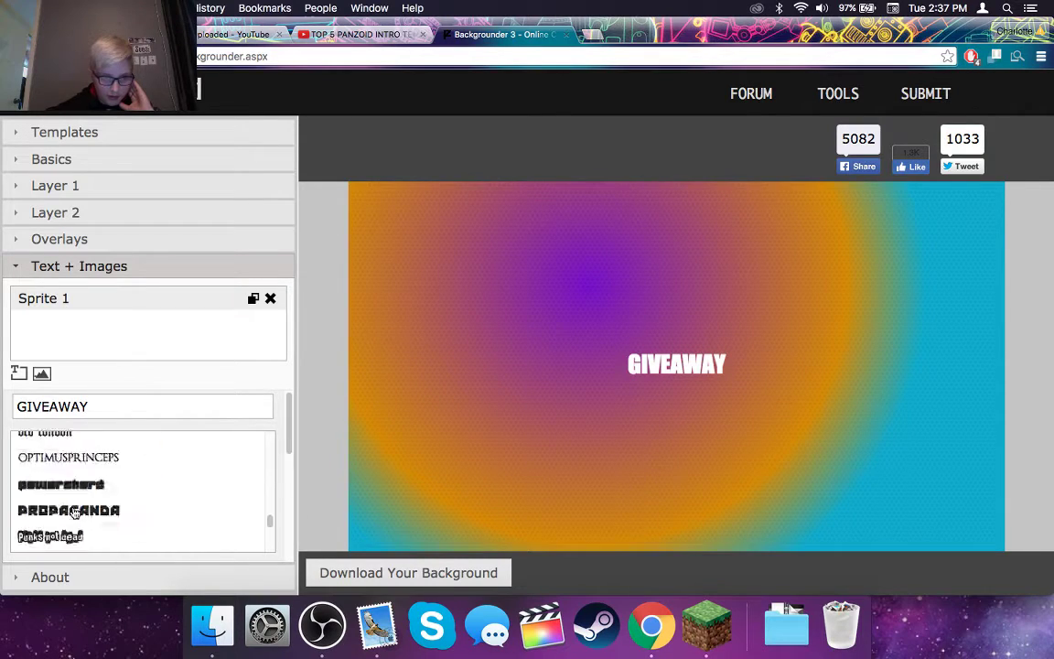
{"action": "scroll", "coordinate": [75, 512], "scroll_direction": "down", "scroll_amount": 3}
{"action": "scroll", "coordinate": [75, 510], "scroll_direction": "down", "scroll_amount": 3}
{"action": "scroll", "coordinate": [76, 511], "scroll_direction": "up", "scroll_amount": 2}
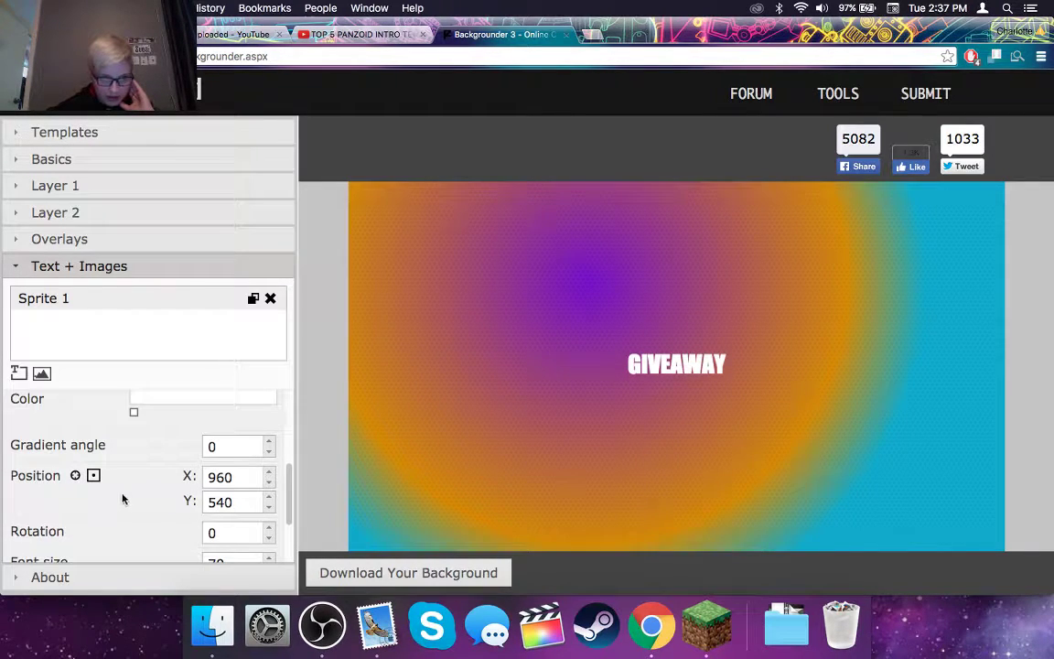
- Set the GIVEAWAY font size to 400
{"action": "scroll", "coordinate": [128, 498], "scroll_direction": "up", "scroll_amount": 3}
{"action": "scroll", "coordinate": [142, 499], "scroll_direction": "down", "scroll_amount": 1}
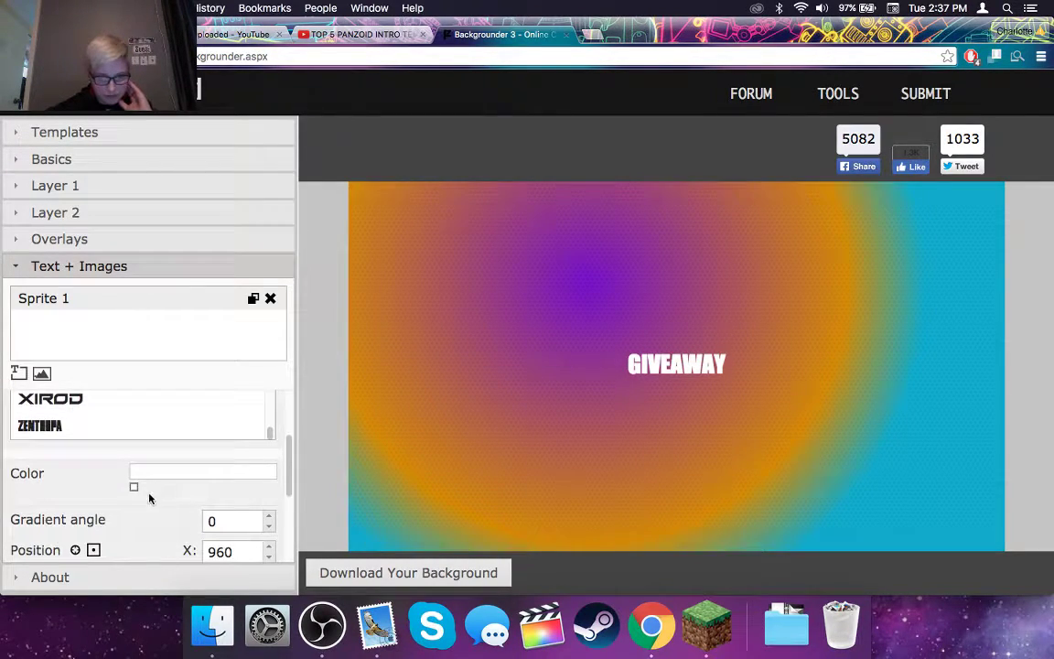
{"action": "scroll", "coordinate": [150, 499], "scroll_direction": "down", "scroll_amount": 2}
{"action": "scroll", "coordinate": [150, 499], "scroll_direction": "down", "scroll_amount": 3}
{"action": "scroll", "coordinate": [150, 501], "scroll_direction": "down", "scroll_amount": 1}
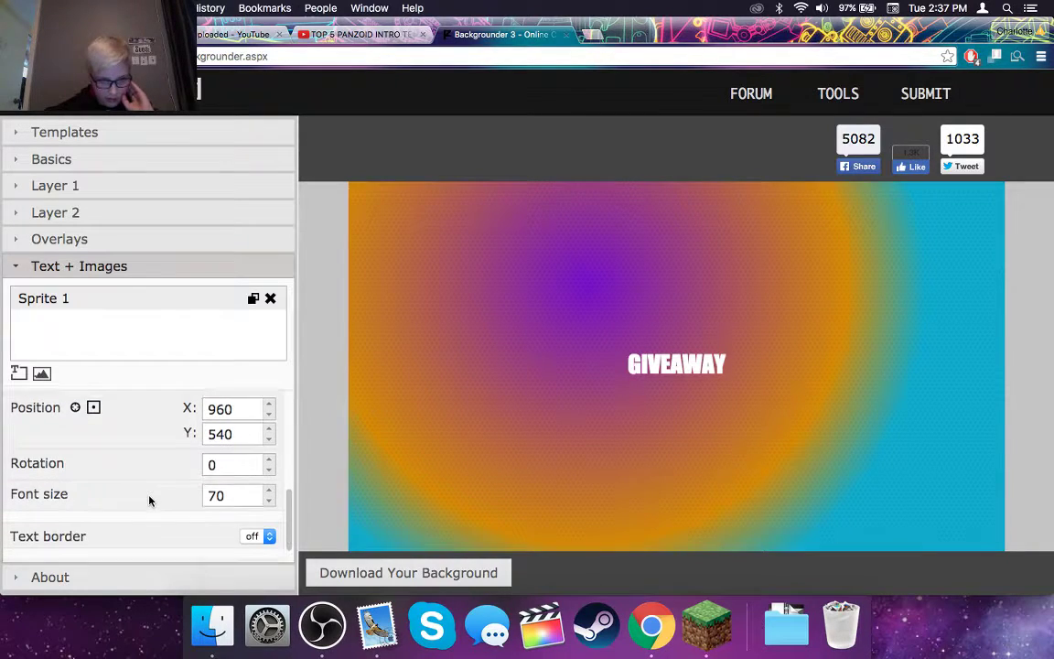
{"action": "scroll", "coordinate": [150, 500], "scroll_direction": "down", "scroll_amount": 1}
{"action": "double_click", "coordinate": [237, 490]}
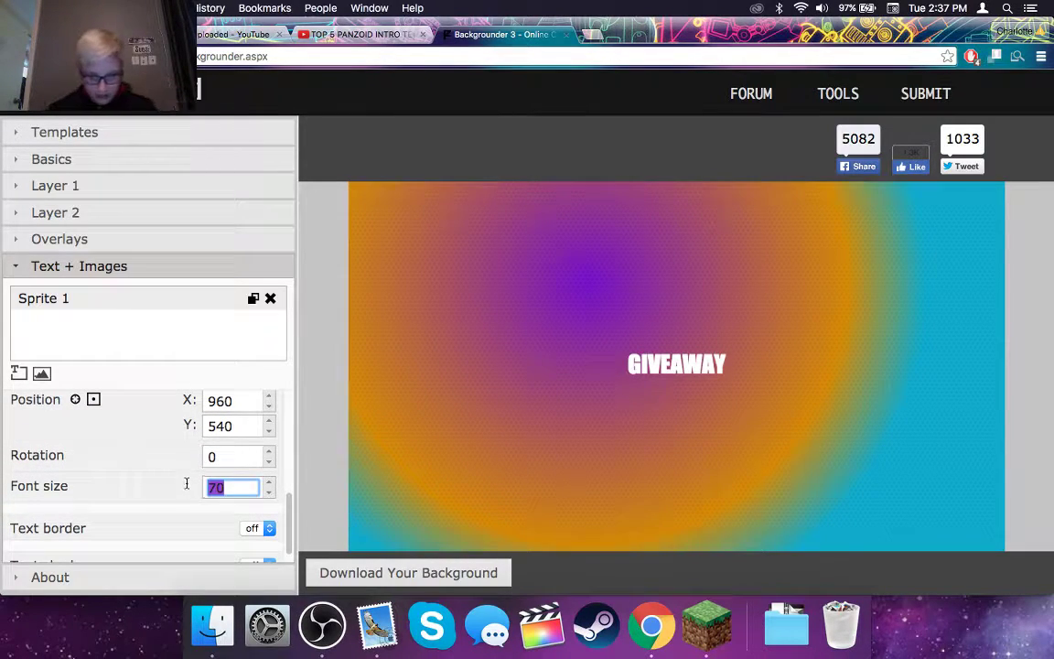
{"action": "type", "text": "400"}
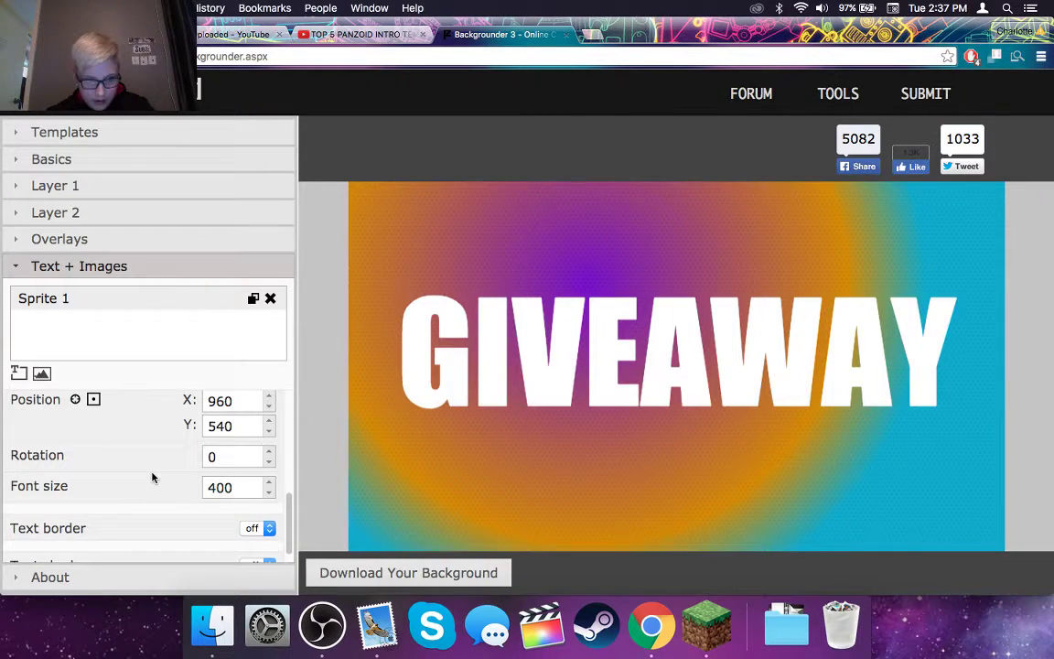
- Turn on the text shadow and set its blur to 60
{"action": "scroll", "coordinate": [183, 494], "scroll_direction": "down", "scroll_amount": 1}
{"action": "left_click", "coordinate": [253, 550]}
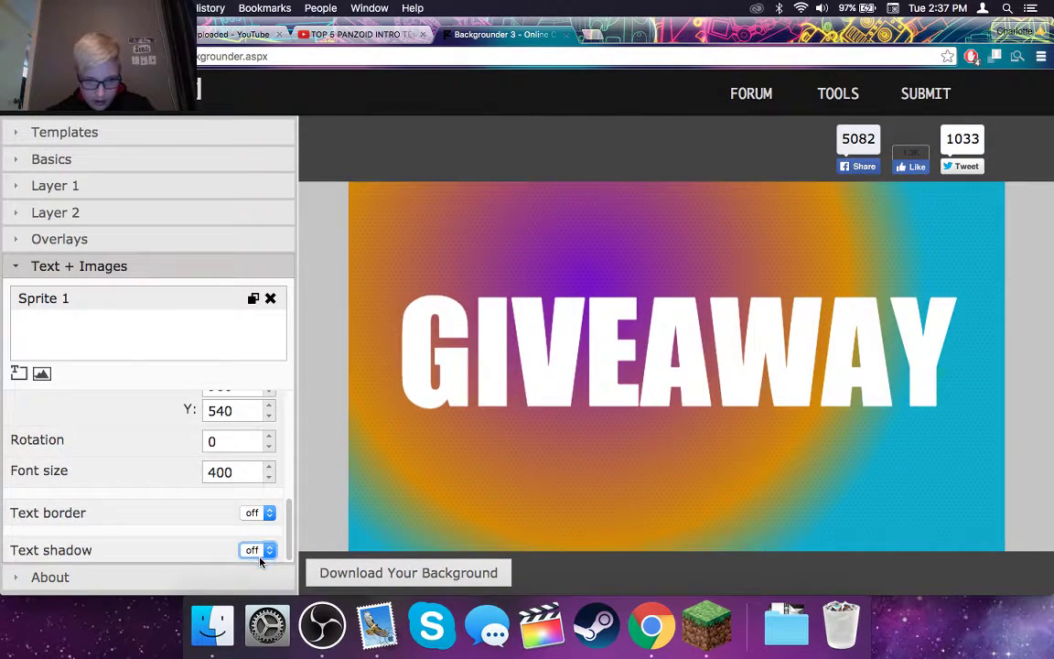
{"action": "left_click", "coordinate": [260, 561]}
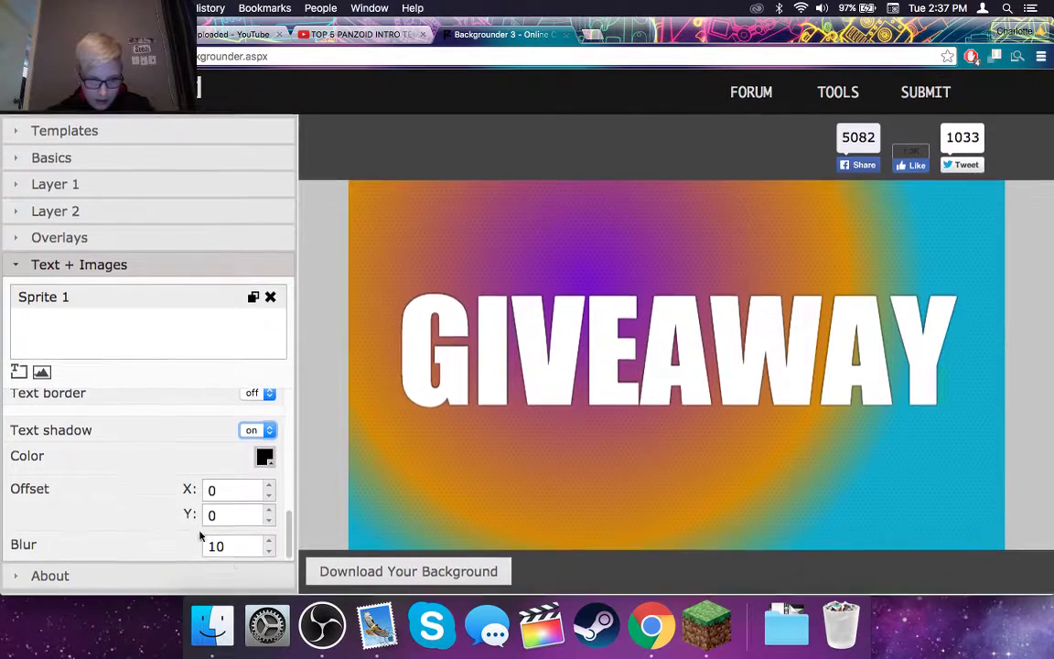
{"action": "double_click", "coordinate": [220, 547]}
{"action": "type", "text": "30"}
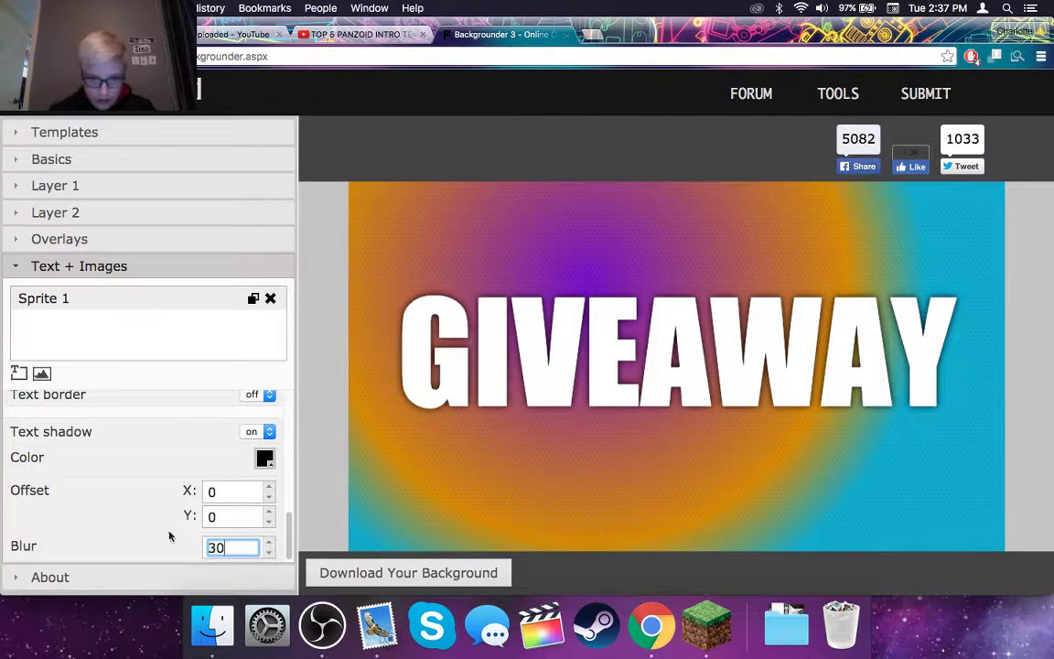
{"action": "left_click", "coordinate": [152, 536]}
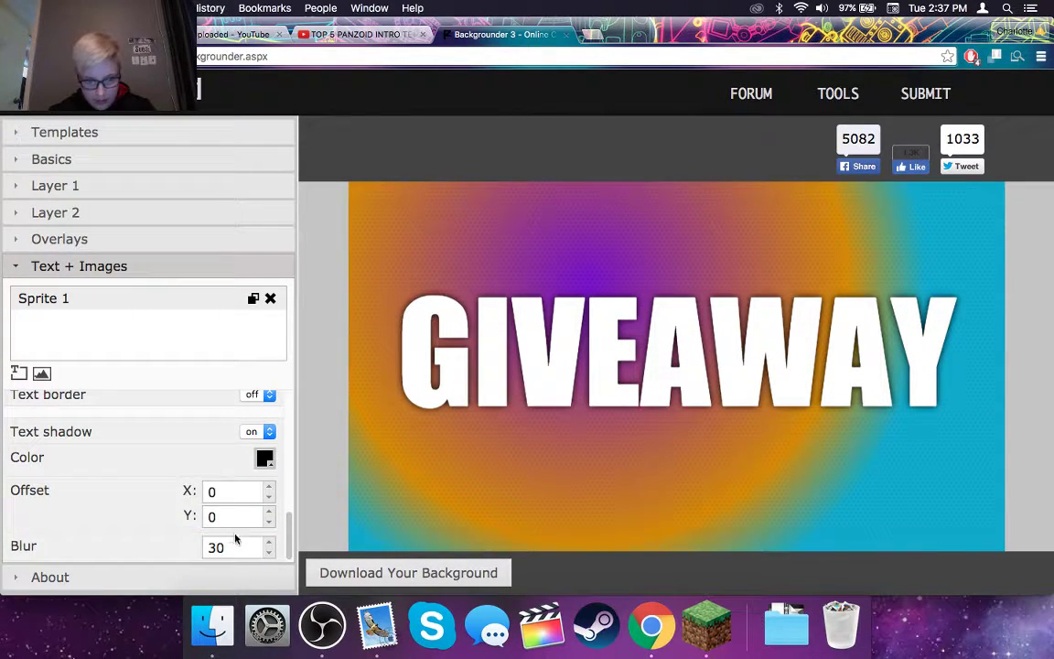
{"action": "left_click_drag", "start_coordinate": [235, 540], "coordinate": [189, 548]}
{"action": "type", "text": "60"}
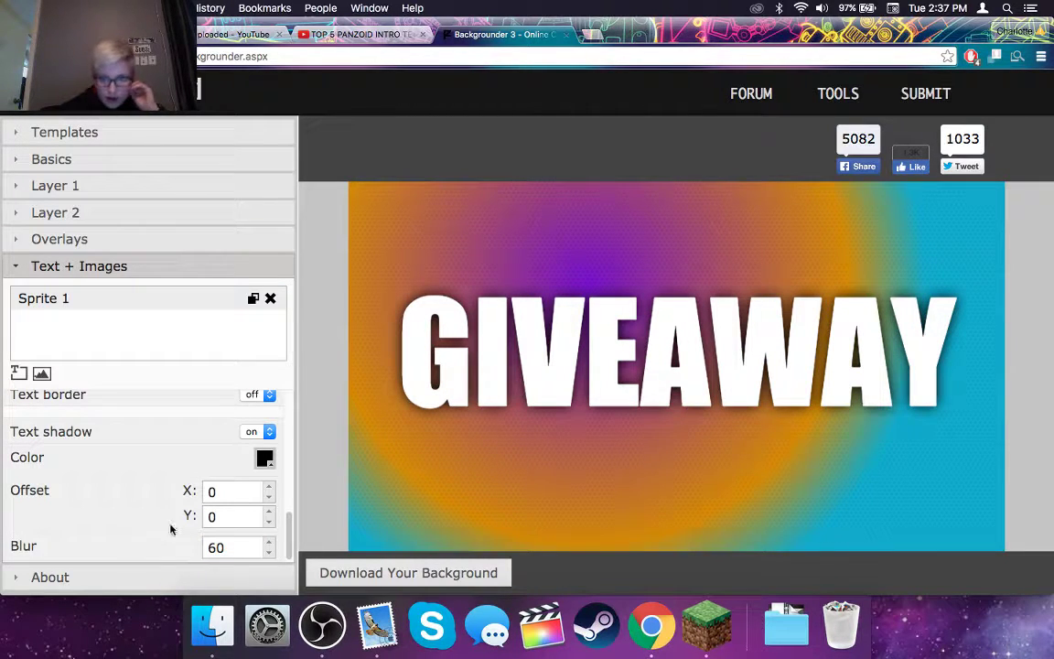
{"action": "scroll", "coordinate": [178, 509], "scroll_direction": "up", "scroll_amount": 3}
{"action": "scroll", "coordinate": [179, 511], "scroll_direction": "up", "scroll_amount": 5}
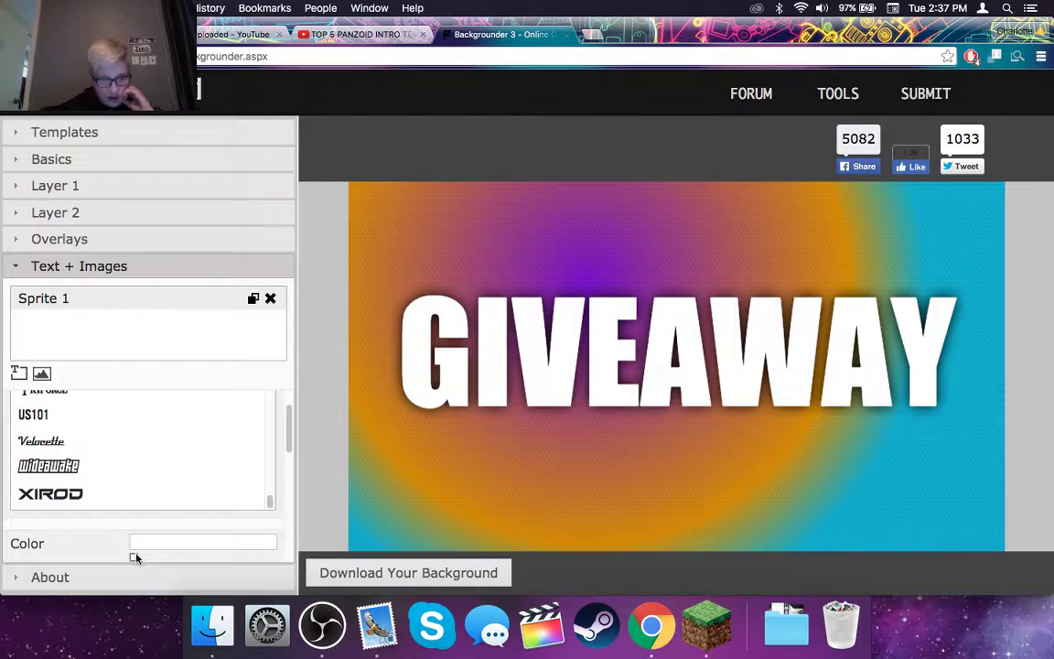
- Set the GIVEAWAY text colour to saturated blue (0006ff)
{"action": "scroll", "coordinate": [136, 556], "scroll_direction": "down", "scroll_amount": 2}
{"action": "left_click", "coordinate": [143, 488]}
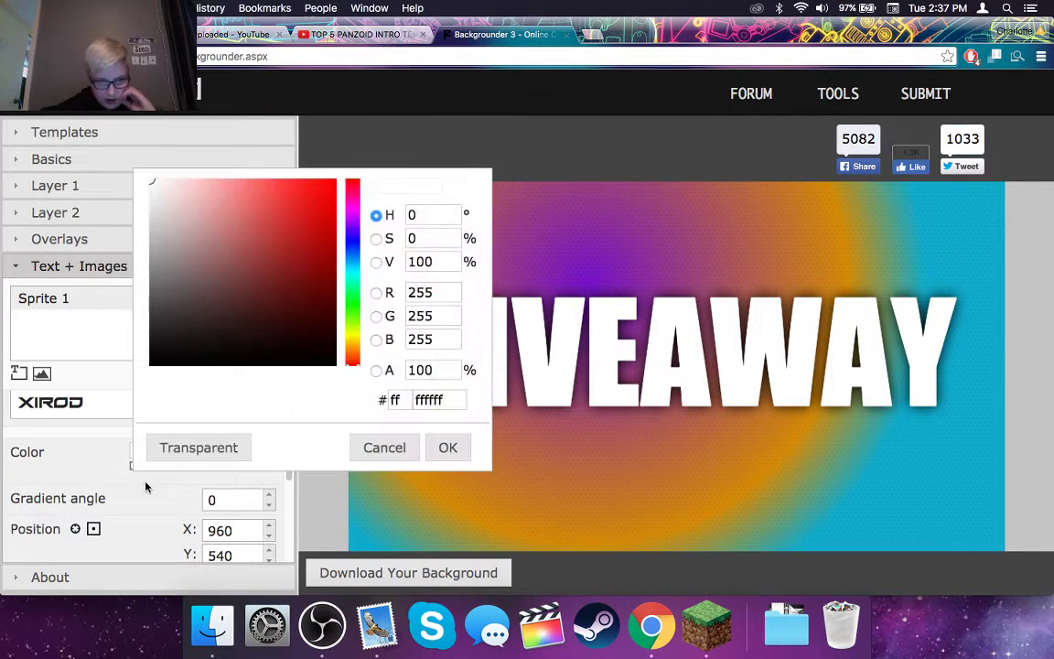
{"action": "left_click", "coordinate": [353, 241]}
{"action": "left_click_drag", "start_coordinate": [324, 194], "coordinate": [369, 150]}
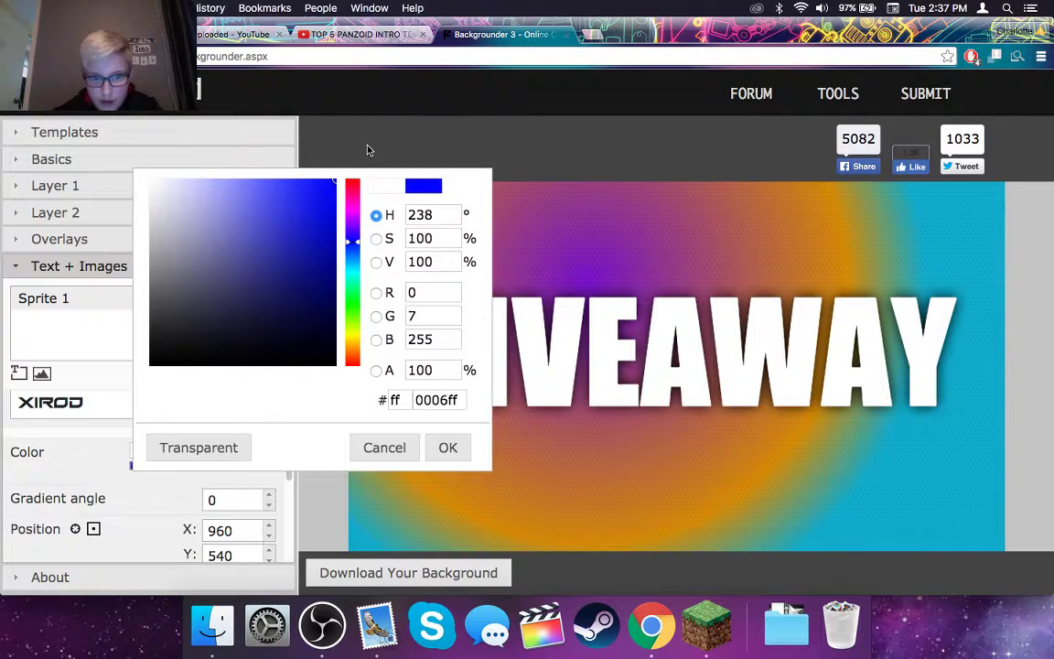
{"action": "left_click", "coordinate": [446, 452]}
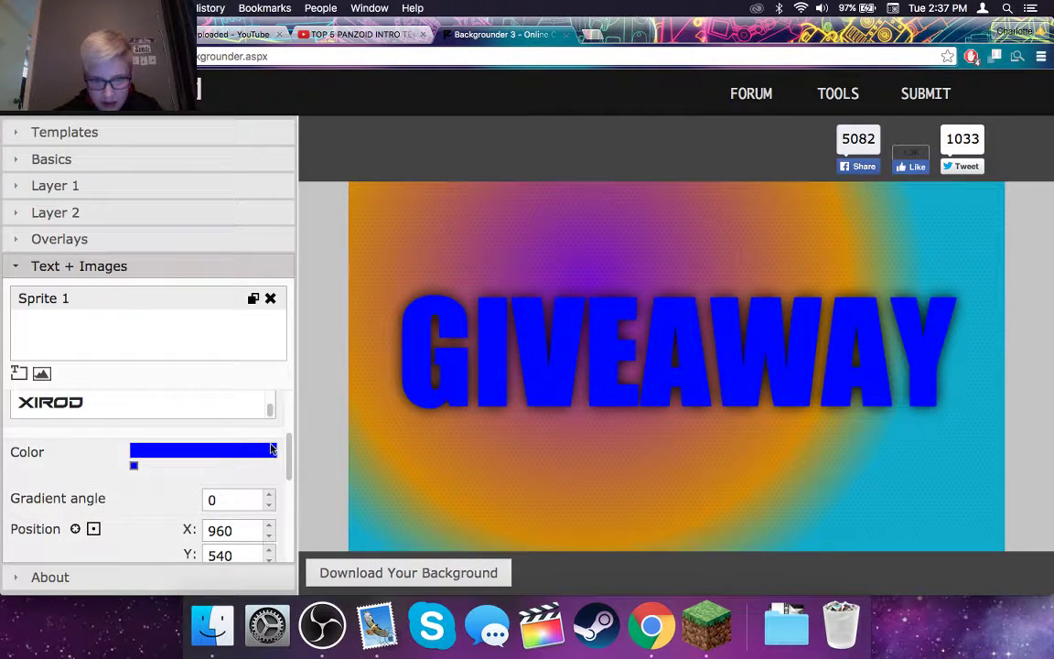
- Add gradient stops with a white middle and slide the right blue stop inward
{"action": "left_click", "coordinate": [272, 449]}
{"action": "left_click_drag", "start_coordinate": [269, 466], "coordinate": [278, 468]}
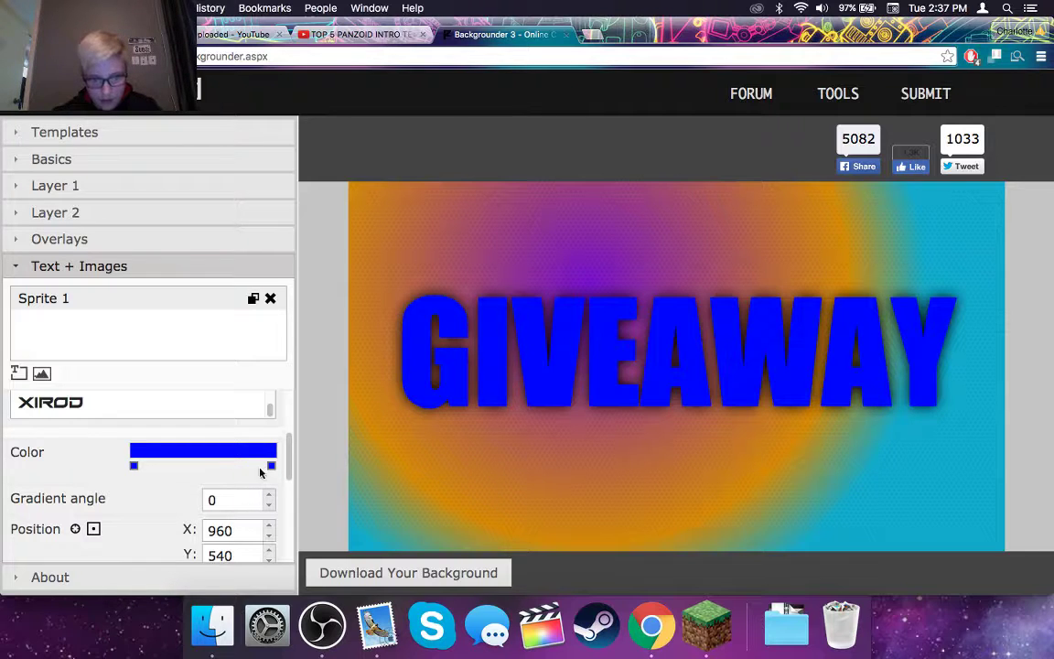
{"action": "left_click", "coordinate": [206, 466]}
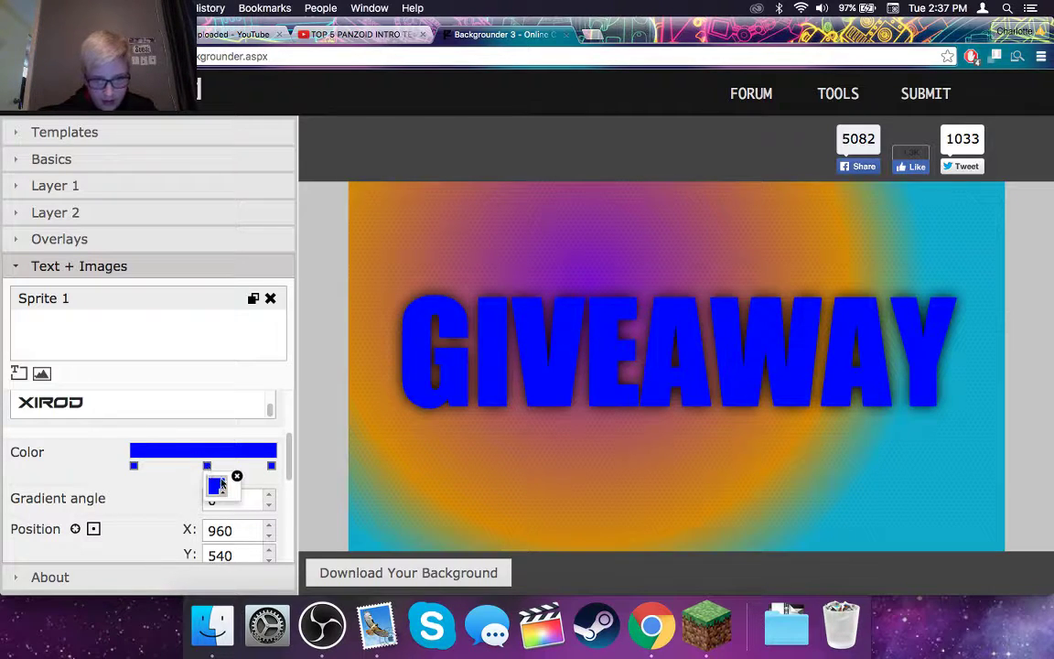
{"action": "left_click_drag", "start_coordinate": [287, 254], "coordinate": [208, 152]}
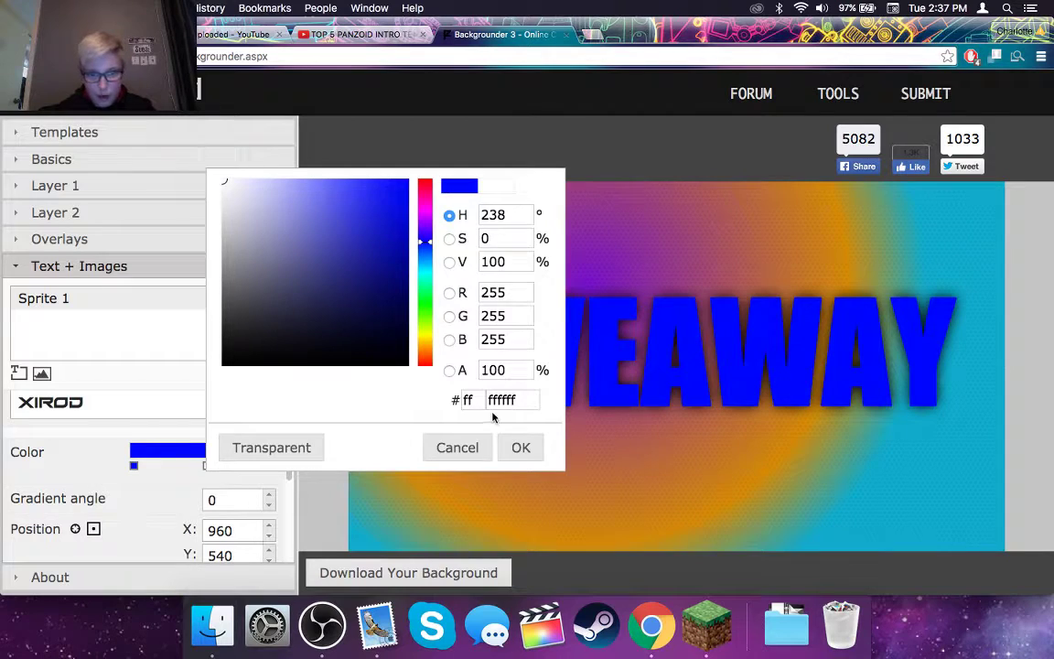
{"action": "left_click", "coordinate": [529, 454]}
{"action": "left_click_drag", "start_coordinate": [271, 466], "coordinate": [226, 465]}
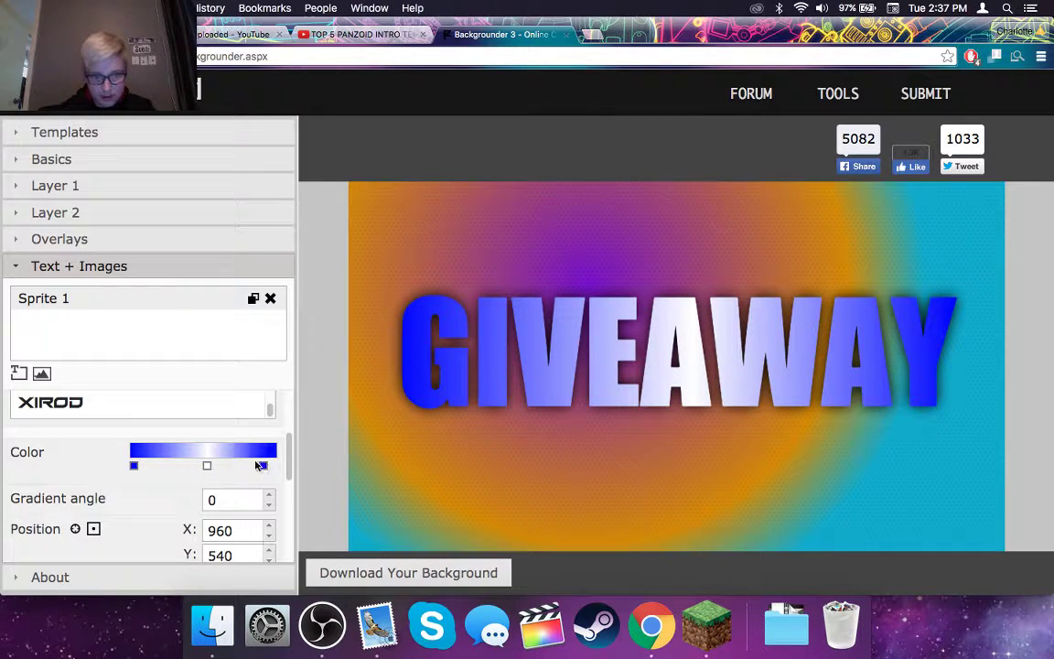
- Set the GIVEAWAY gradient angle to 90 degrees
{"action": "scroll", "coordinate": [215, 549], "scroll_direction": "down", "scroll_amount": 1}
{"action": "scroll", "coordinate": [212, 547], "scroll_direction": "down", "scroll_amount": 1}
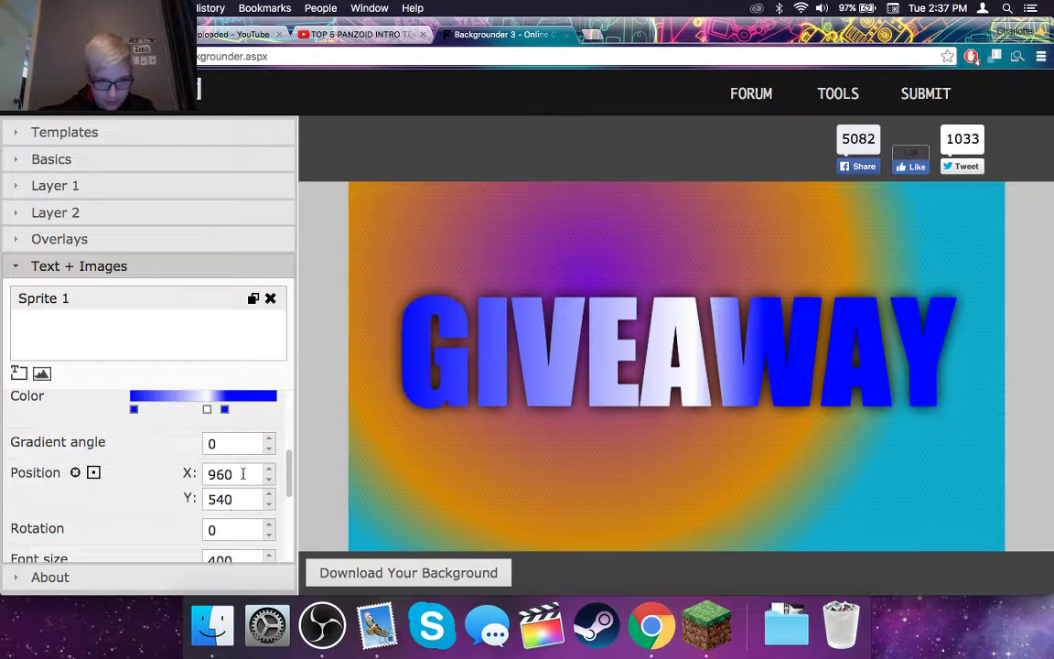
{"action": "double_click", "coordinate": [214, 443]}
{"action": "type", "text": "90"}
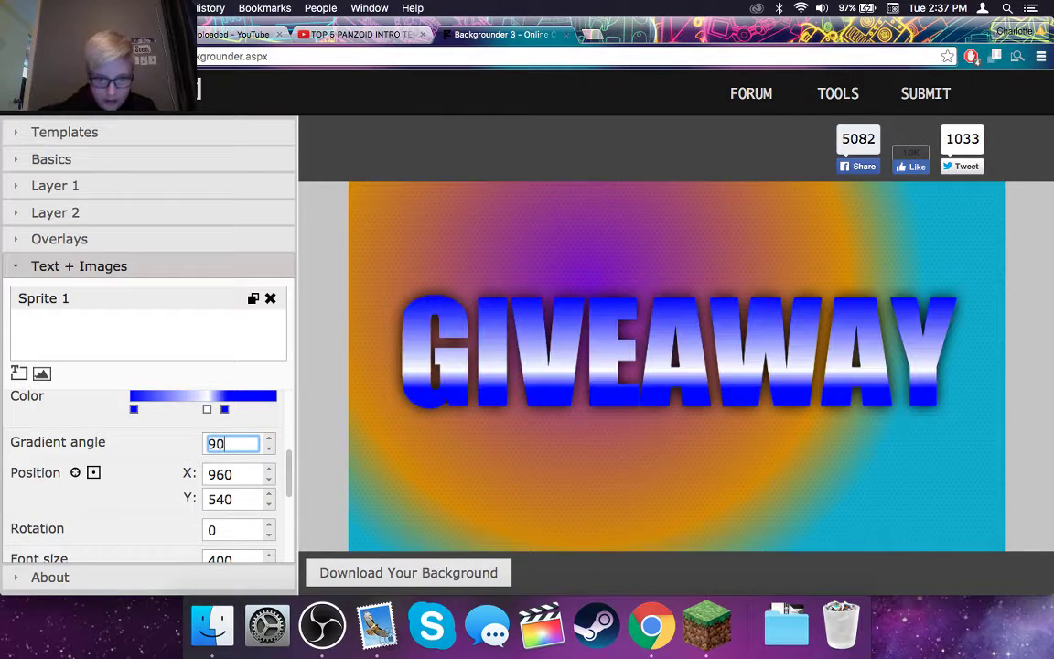
{"action": "left_click", "coordinate": [120, 475]}
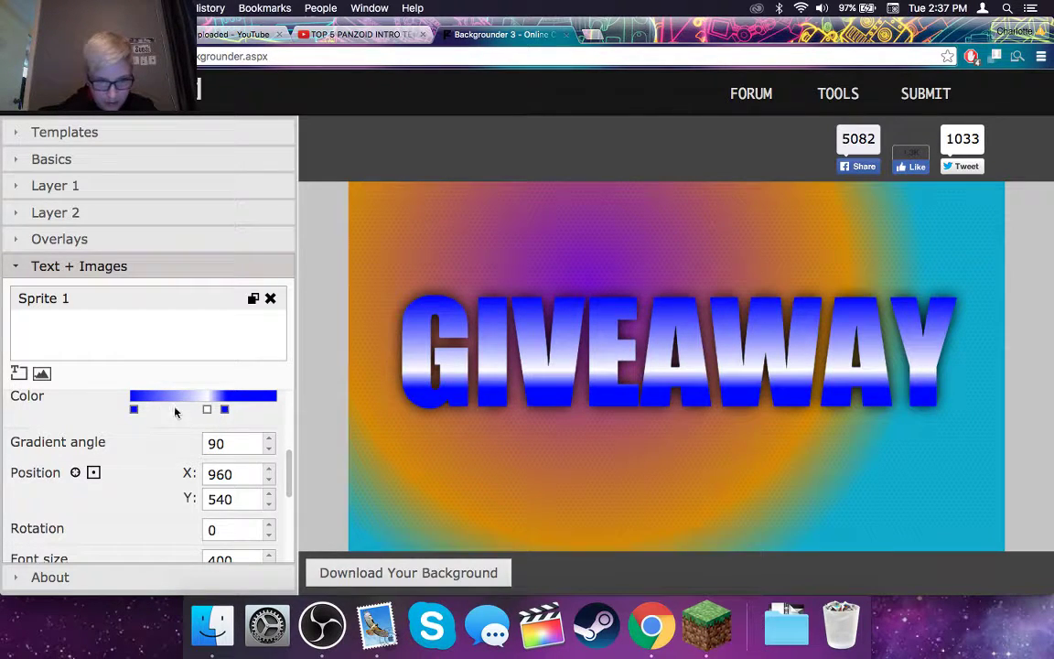
- Drag the left and right blue gradient stops to balance the white middle band
{"action": "left_click_drag", "start_coordinate": [135, 410], "coordinate": [184, 410]}
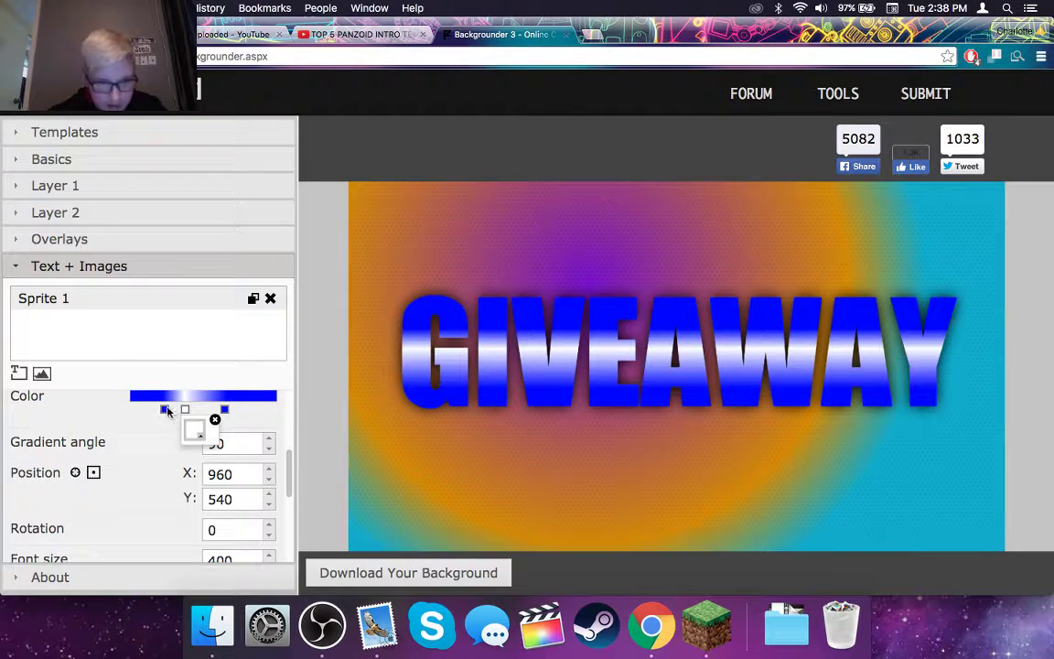
{"action": "left_click_drag", "start_coordinate": [165, 410], "coordinate": [154, 410]}
{"action": "left_click_drag", "start_coordinate": [225, 412], "coordinate": [237, 412]}
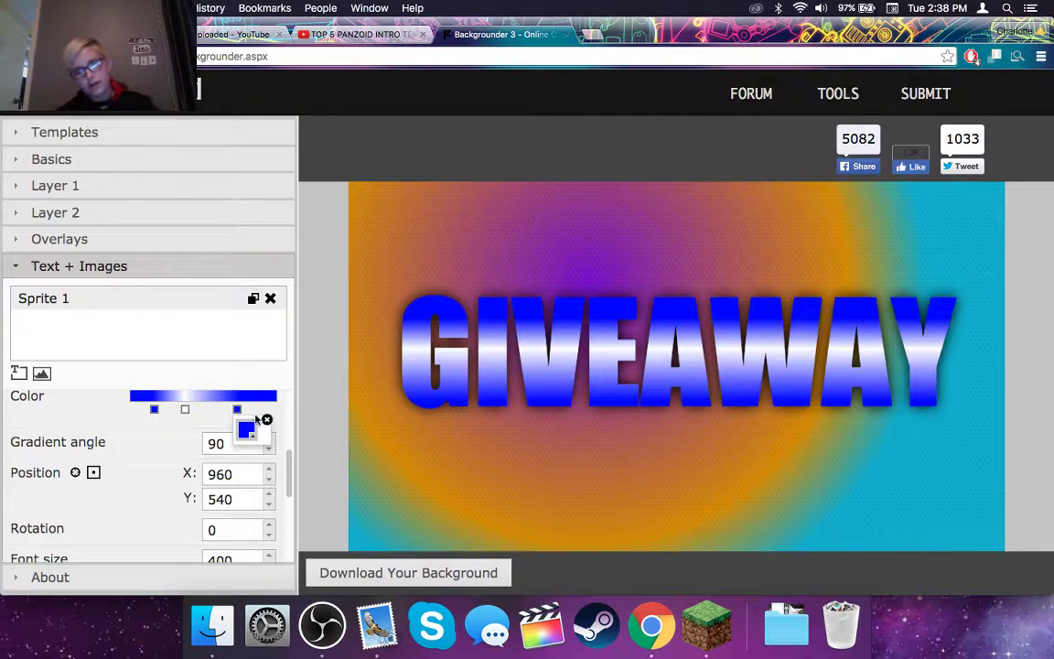
{"action": "left_click_drag", "start_coordinate": [154, 410], "coordinate": [170, 410]}
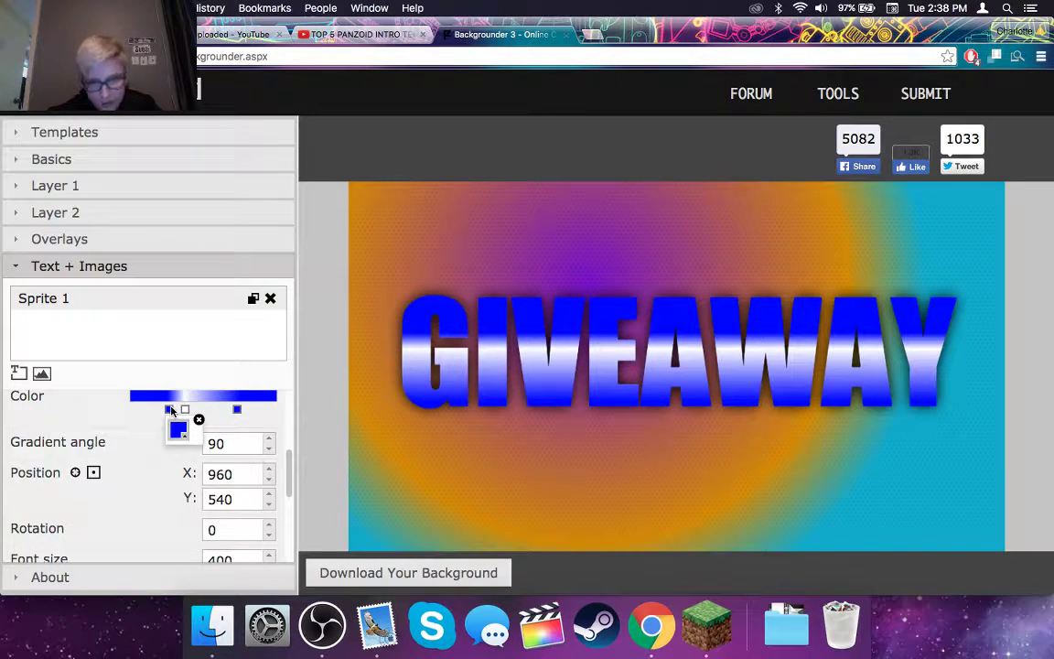
{"action": "left_click", "coordinate": [145, 440]}
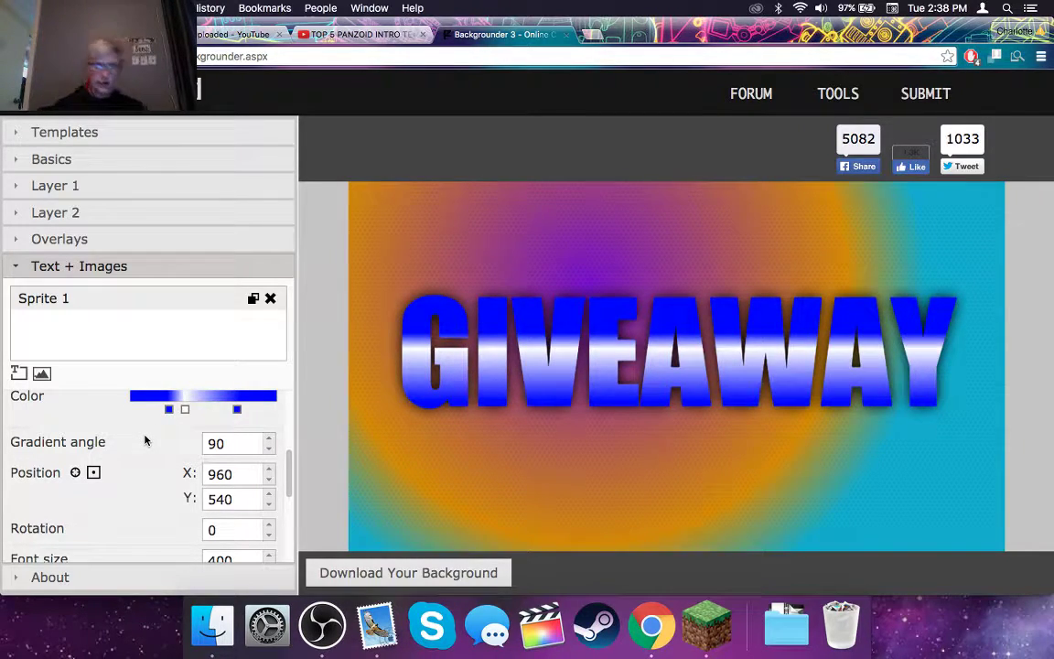
- Fine-tune the blue stops, shifting the left outward and the right to the gradient's end
{"action": "scroll", "coordinate": [145, 440], "scroll_direction": "down", "scroll_amount": 3}
{"action": "scroll", "coordinate": [144, 440], "scroll_direction": "down", "scroll_amount": 1}
{"action": "scroll", "coordinate": [128, 421], "scroll_direction": "up", "scroll_amount": 4}
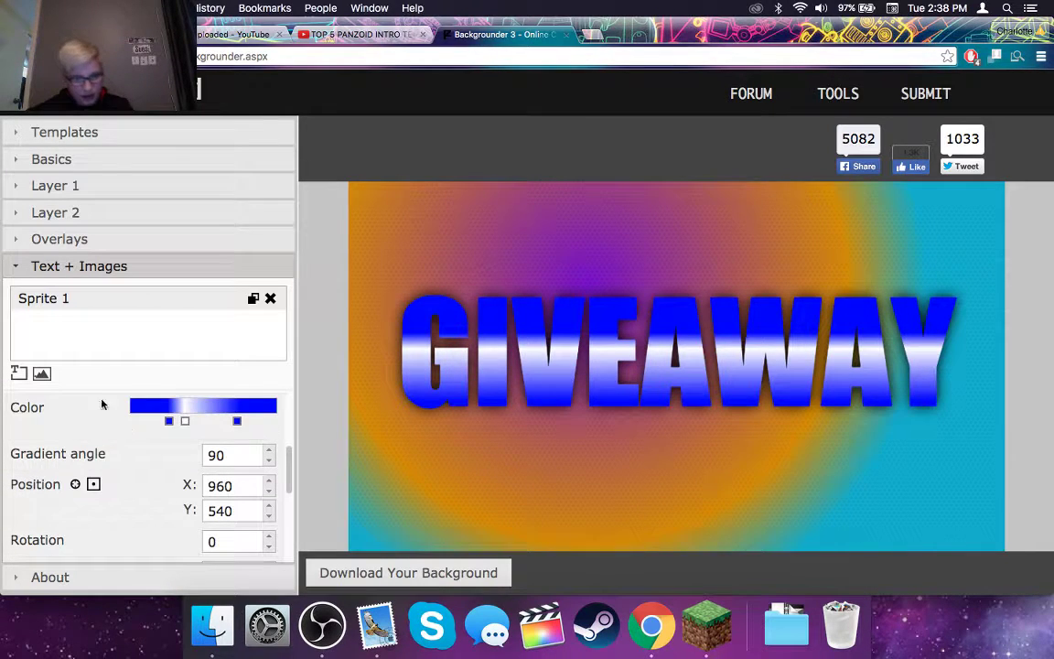
{"action": "left_click_drag", "start_coordinate": [168, 420], "coordinate": [159, 420]}
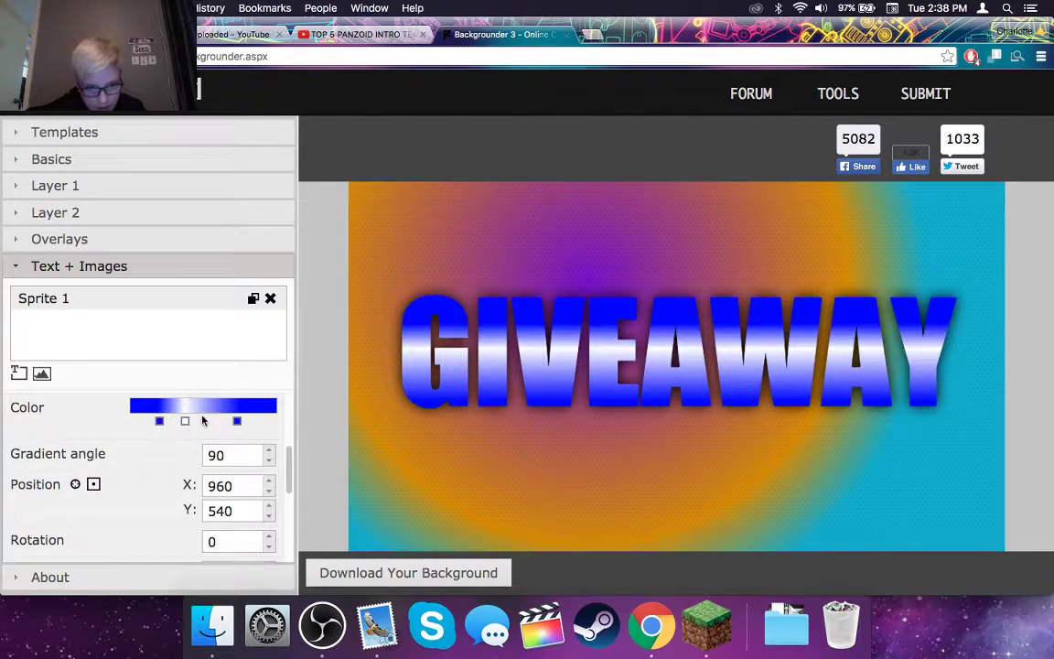
{"action": "mouse_move", "coordinate": [237, 421]}
{"action": "left_mouse_down"}
{"action": "mouse_move", "coordinate": [268, 422]}
{"action": "mouse_move", "coordinate": [244, 421]}
{"action": "left_mouse_up"}
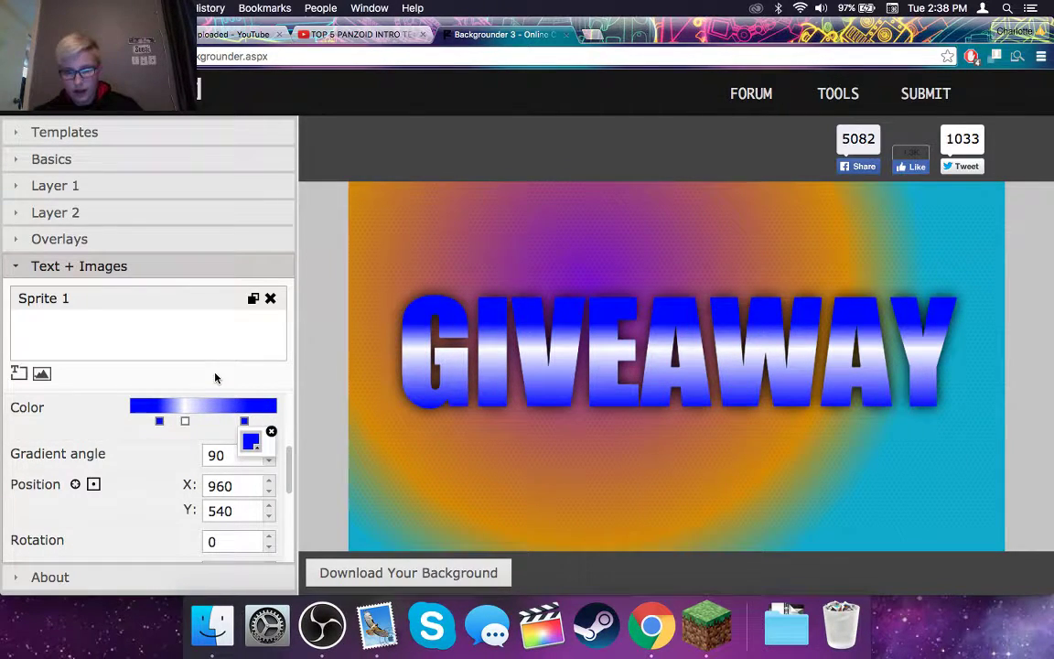
{"action": "scroll", "coordinate": [110, 403], "scroll_direction": "down", "scroll_amount": 5}
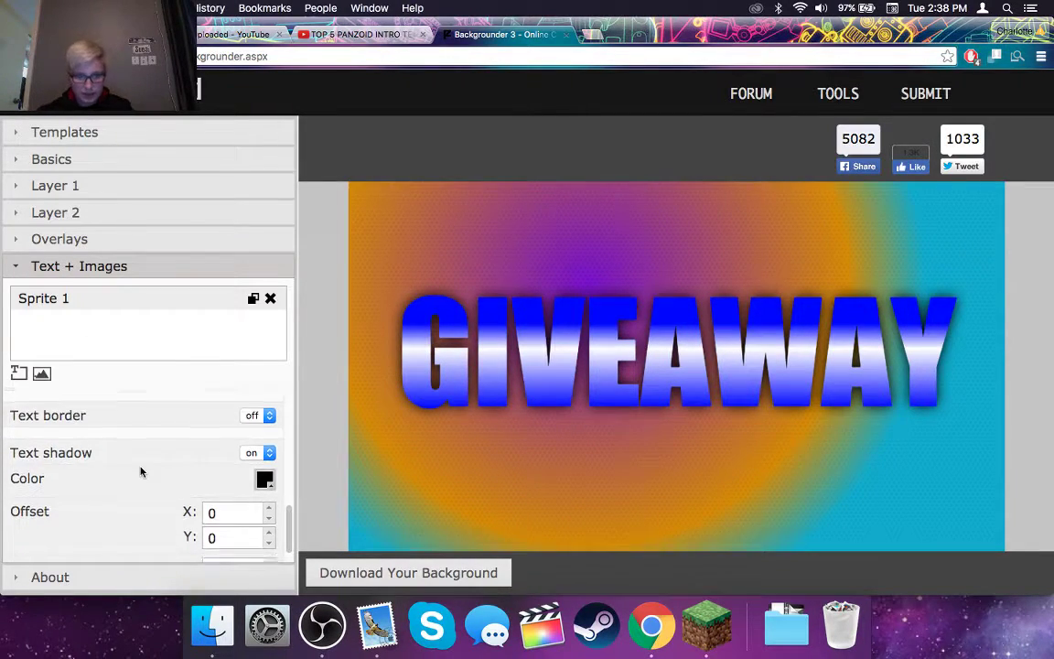
{"action": "scroll", "coordinate": [141, 471], "scroll_direction": "down", "scroll_amount": 2}
{"action": "scroll", "coordinate": [114, 504], "scroll_direction": "up", "scroll_amount": 5}
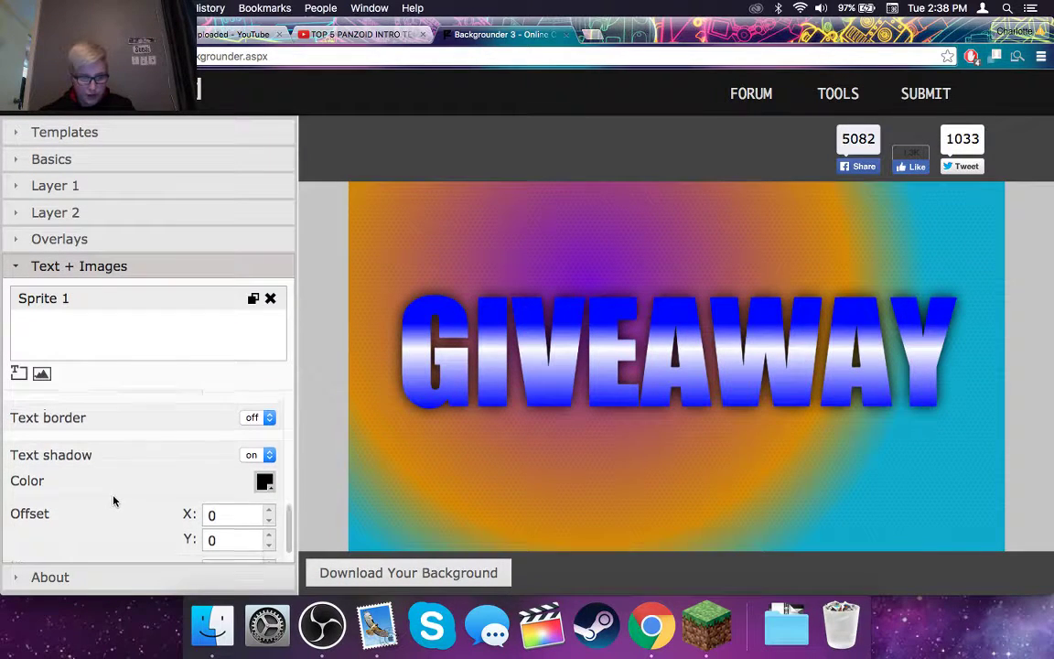
{"action": "left_click", "coordinate": [254, 475]}
{"action": "left_click", "coordinate": [253, 489]}
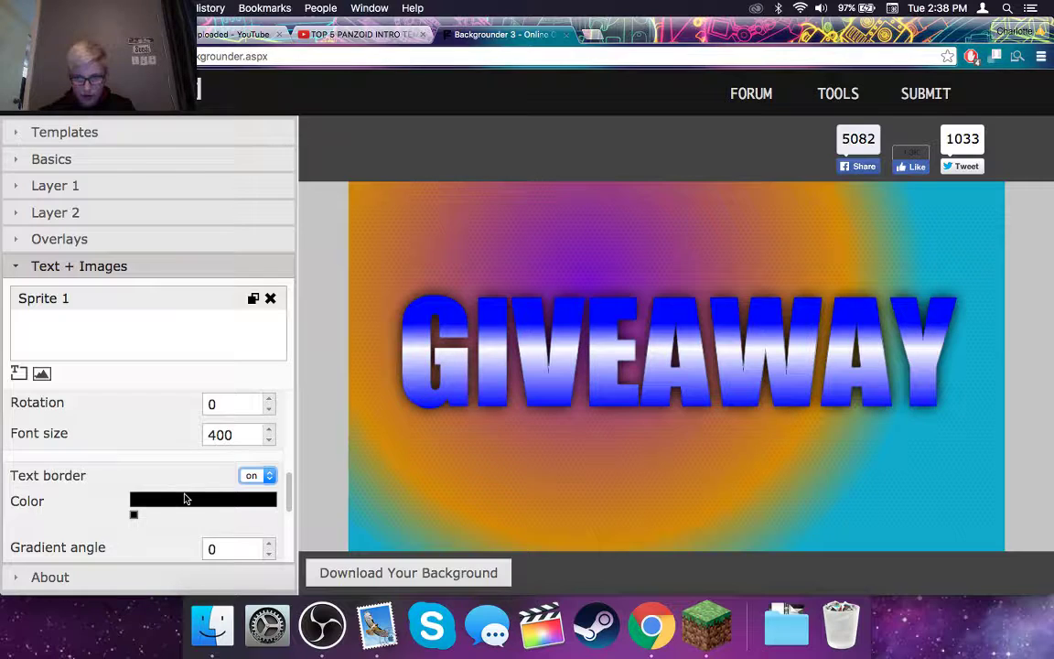
{"action": "scroll", "coordinate": [185, 498], "scroll_direction": "down", "scroll_amount": 5}
{"action": "scroll", "coordinate": [185, 499], "scroll_direction": "up", "scroll_amount": 4}
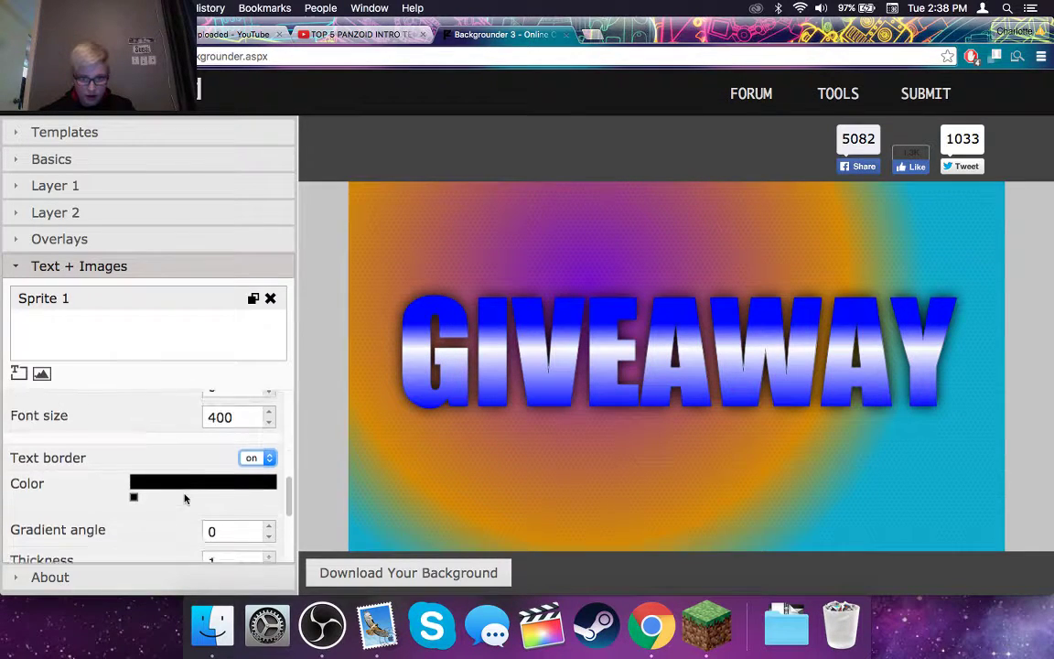
{"action": "scroll", "coordinate": [185, 499], "scroll_direction": "up", "scroll_amount": 2}
{"action": "scroll", "coordinate": [183, 499], "scroll_direction": "down", "scroll_amount": 1}
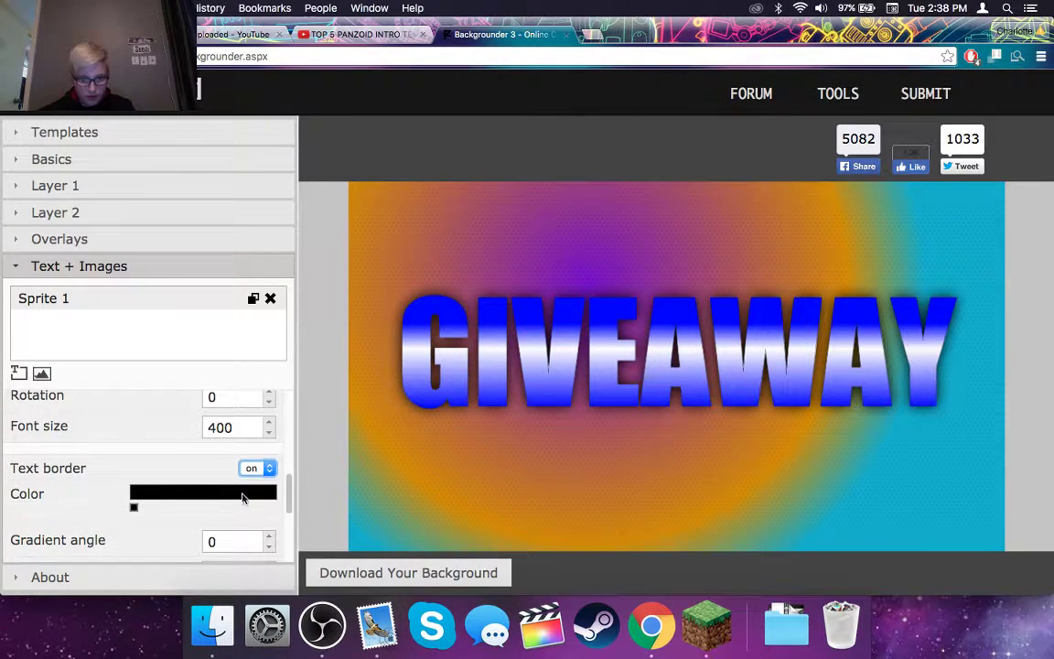
{"action": "left_click", "coordinate": [253, 454]}
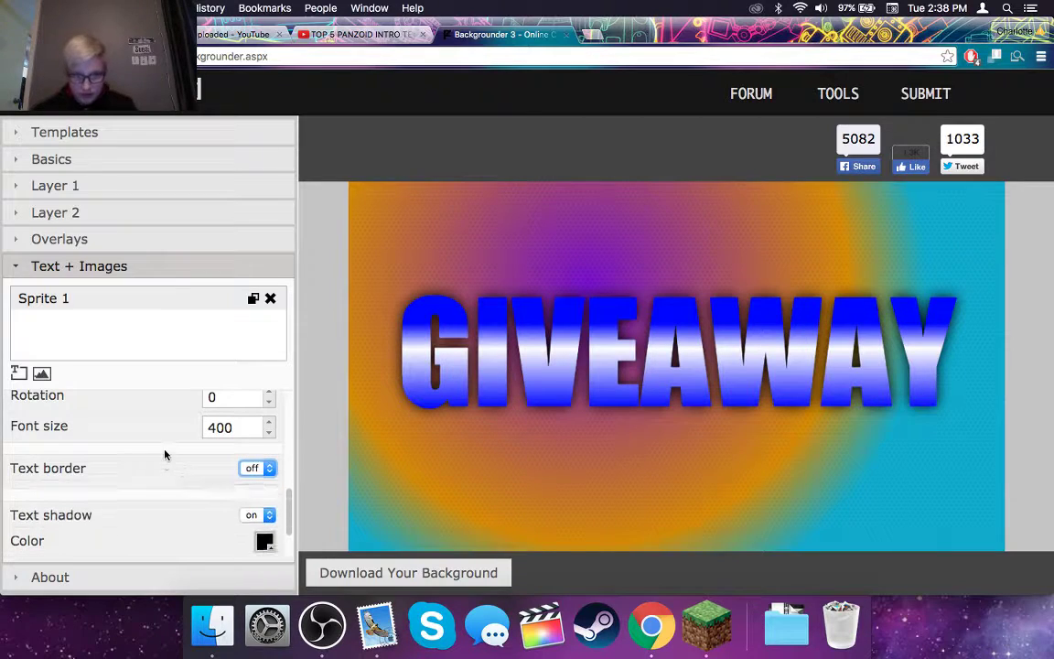